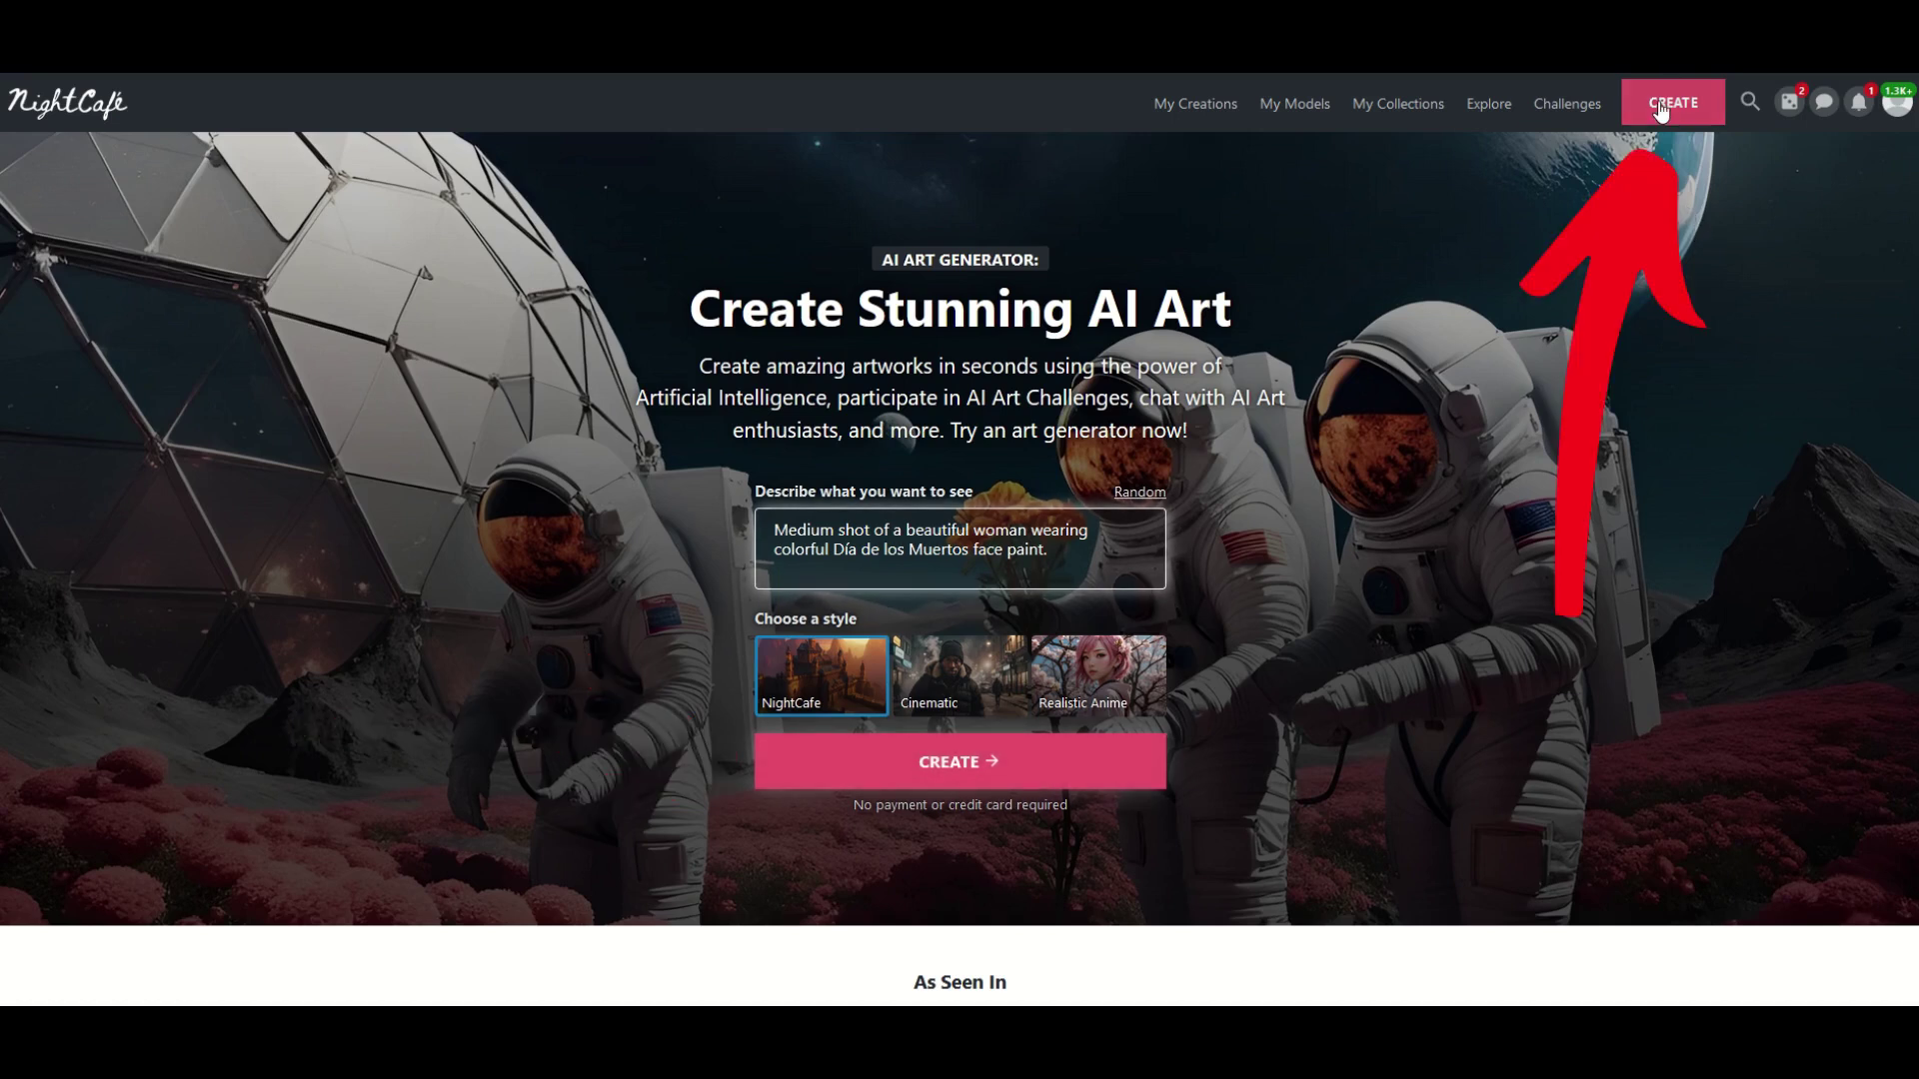
# Step: Open the creation workspace and bring up the list of creation modes
pyautogui.click(959, 761)
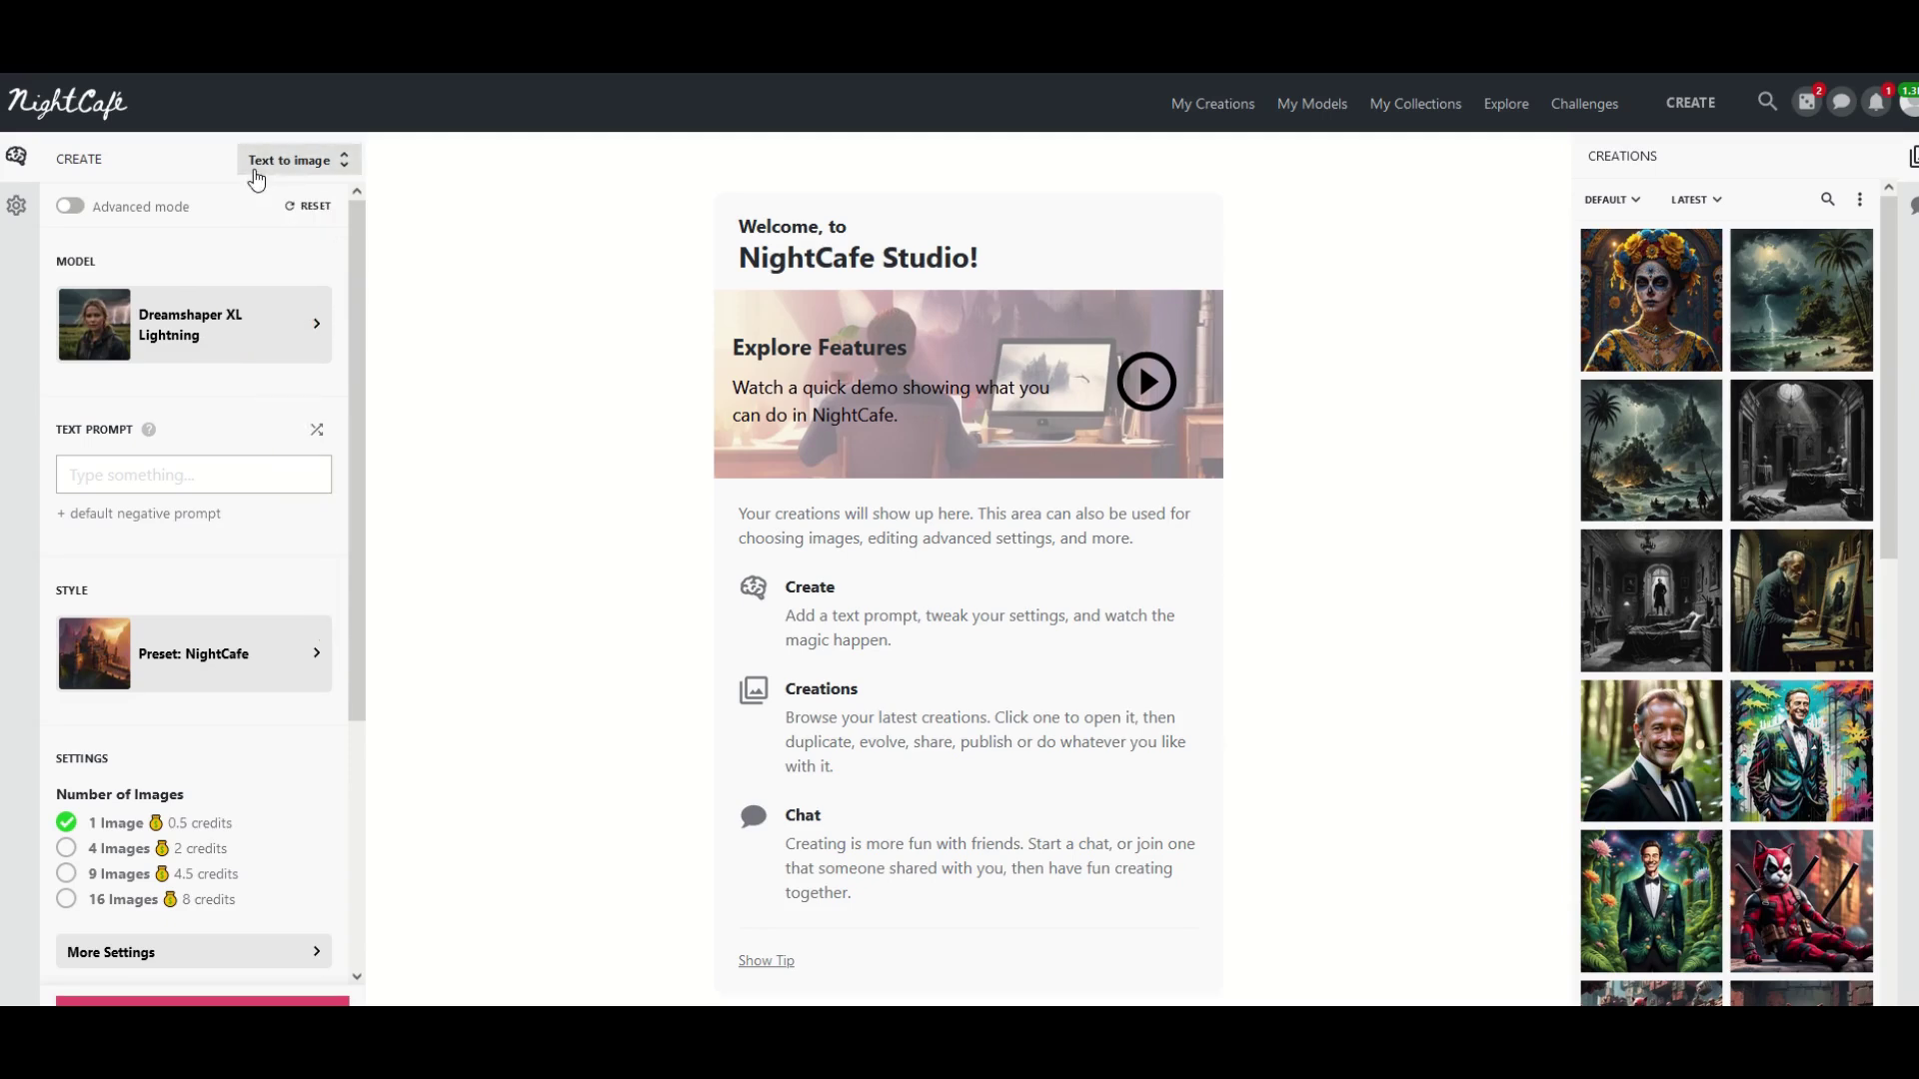
pyautogui.click(268, 164)
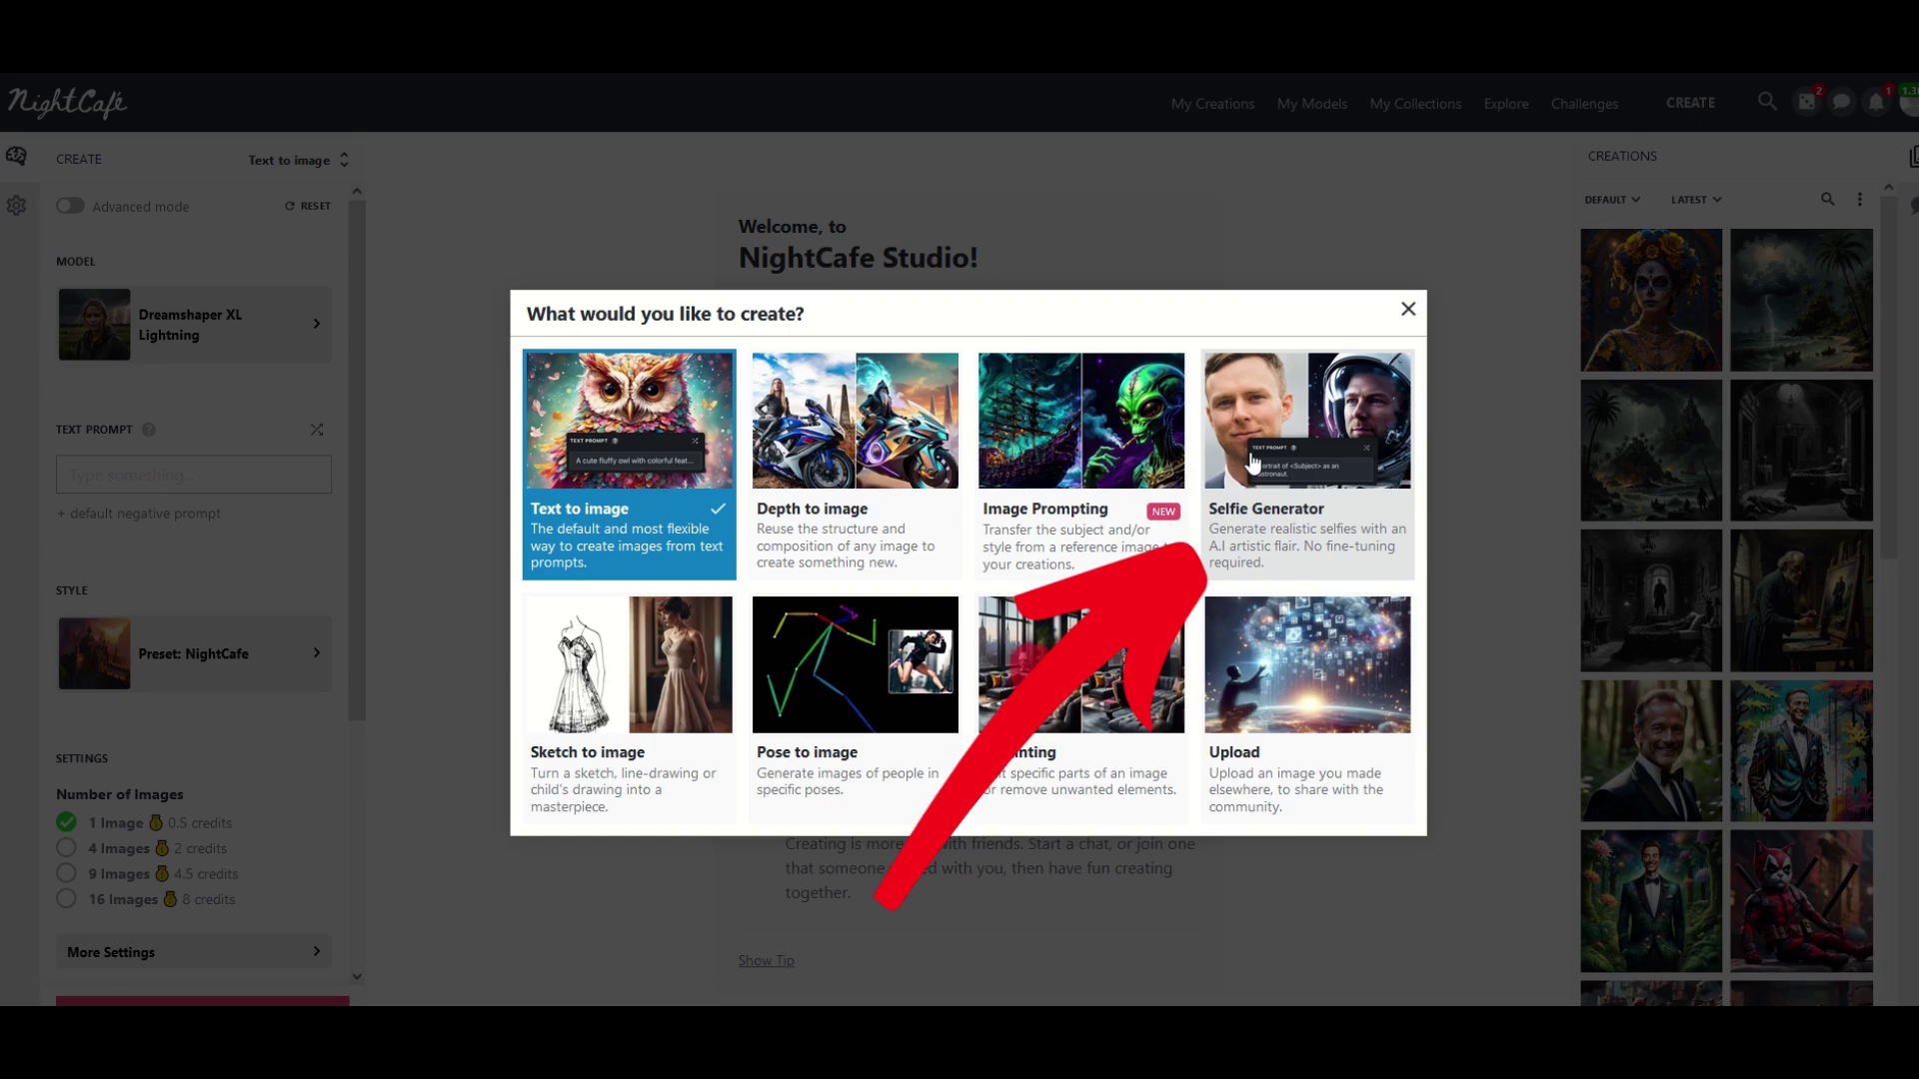
# Step: Switch to Selfie Generator and review the spaceship-captain prompt alongside the four subject photos
pyautogui.click(1252, 462)
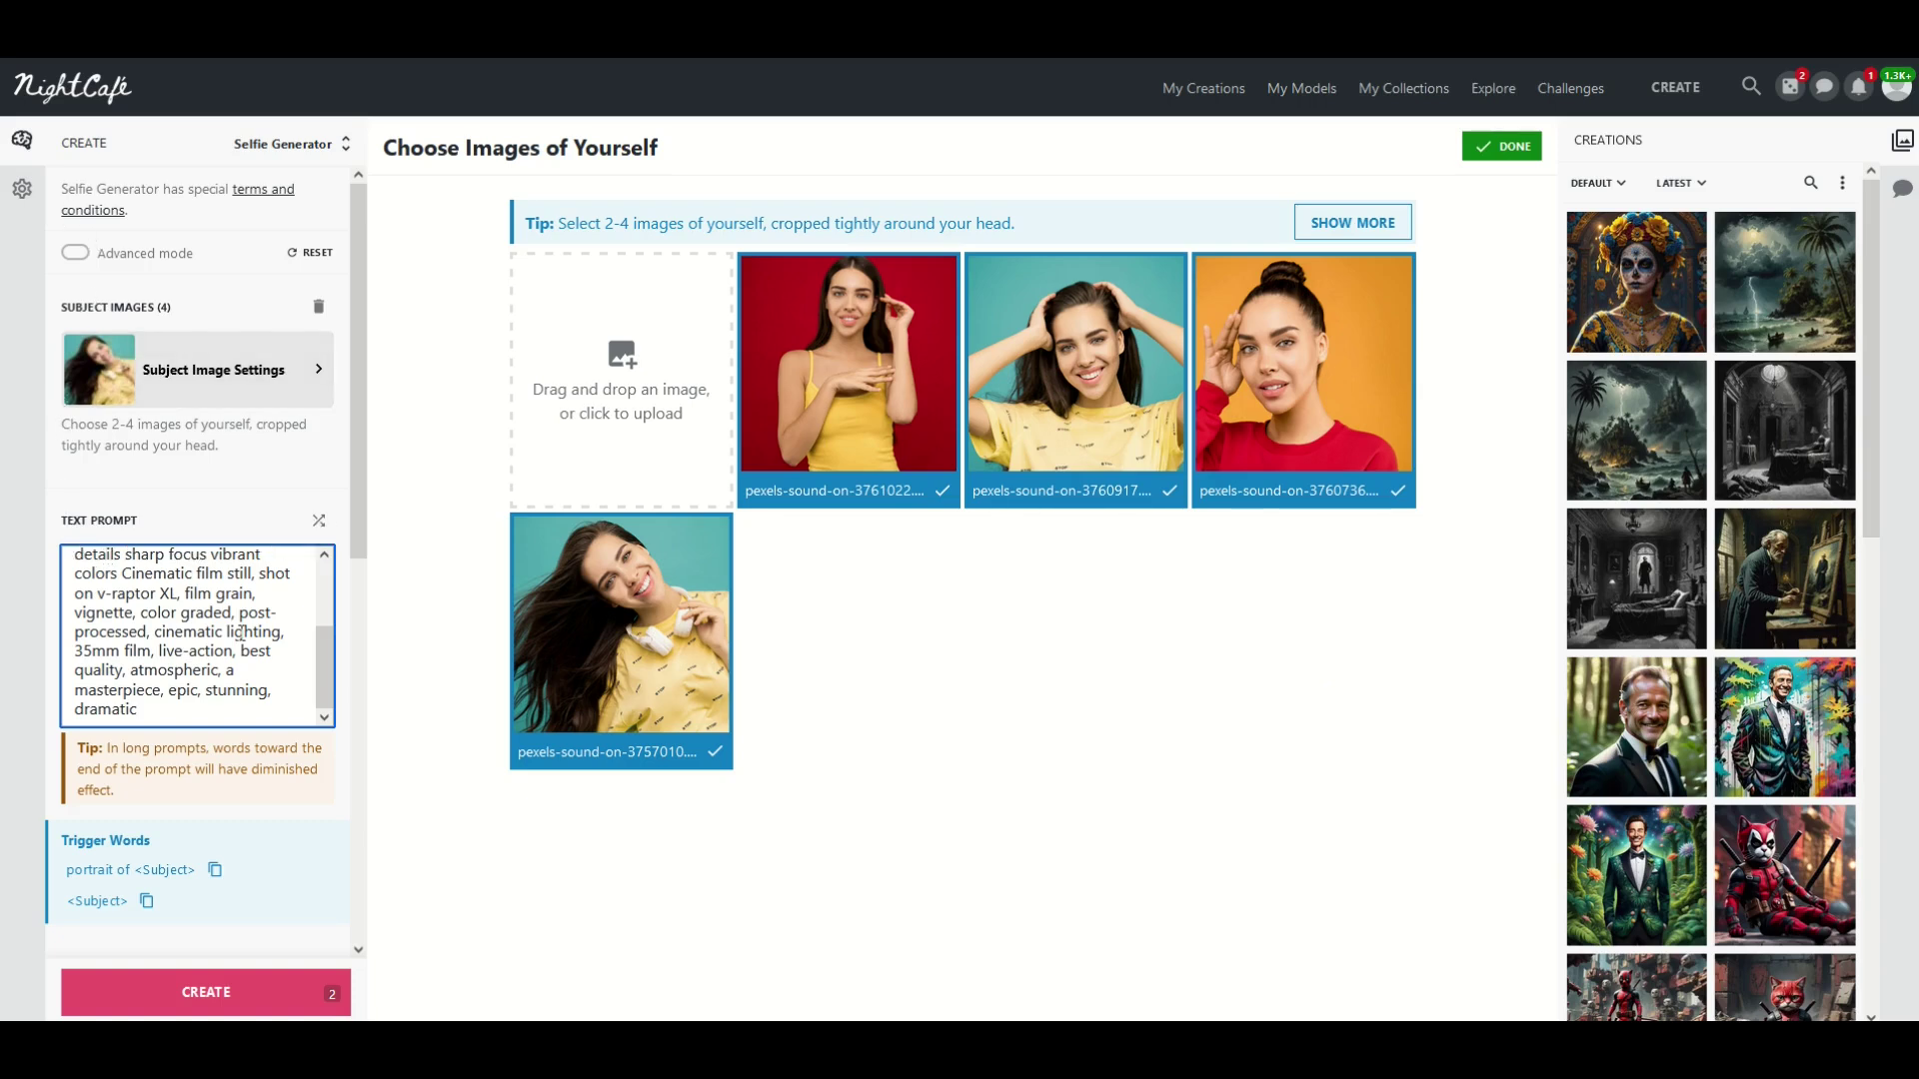
pyautogui.scroll(5, 317, 676)
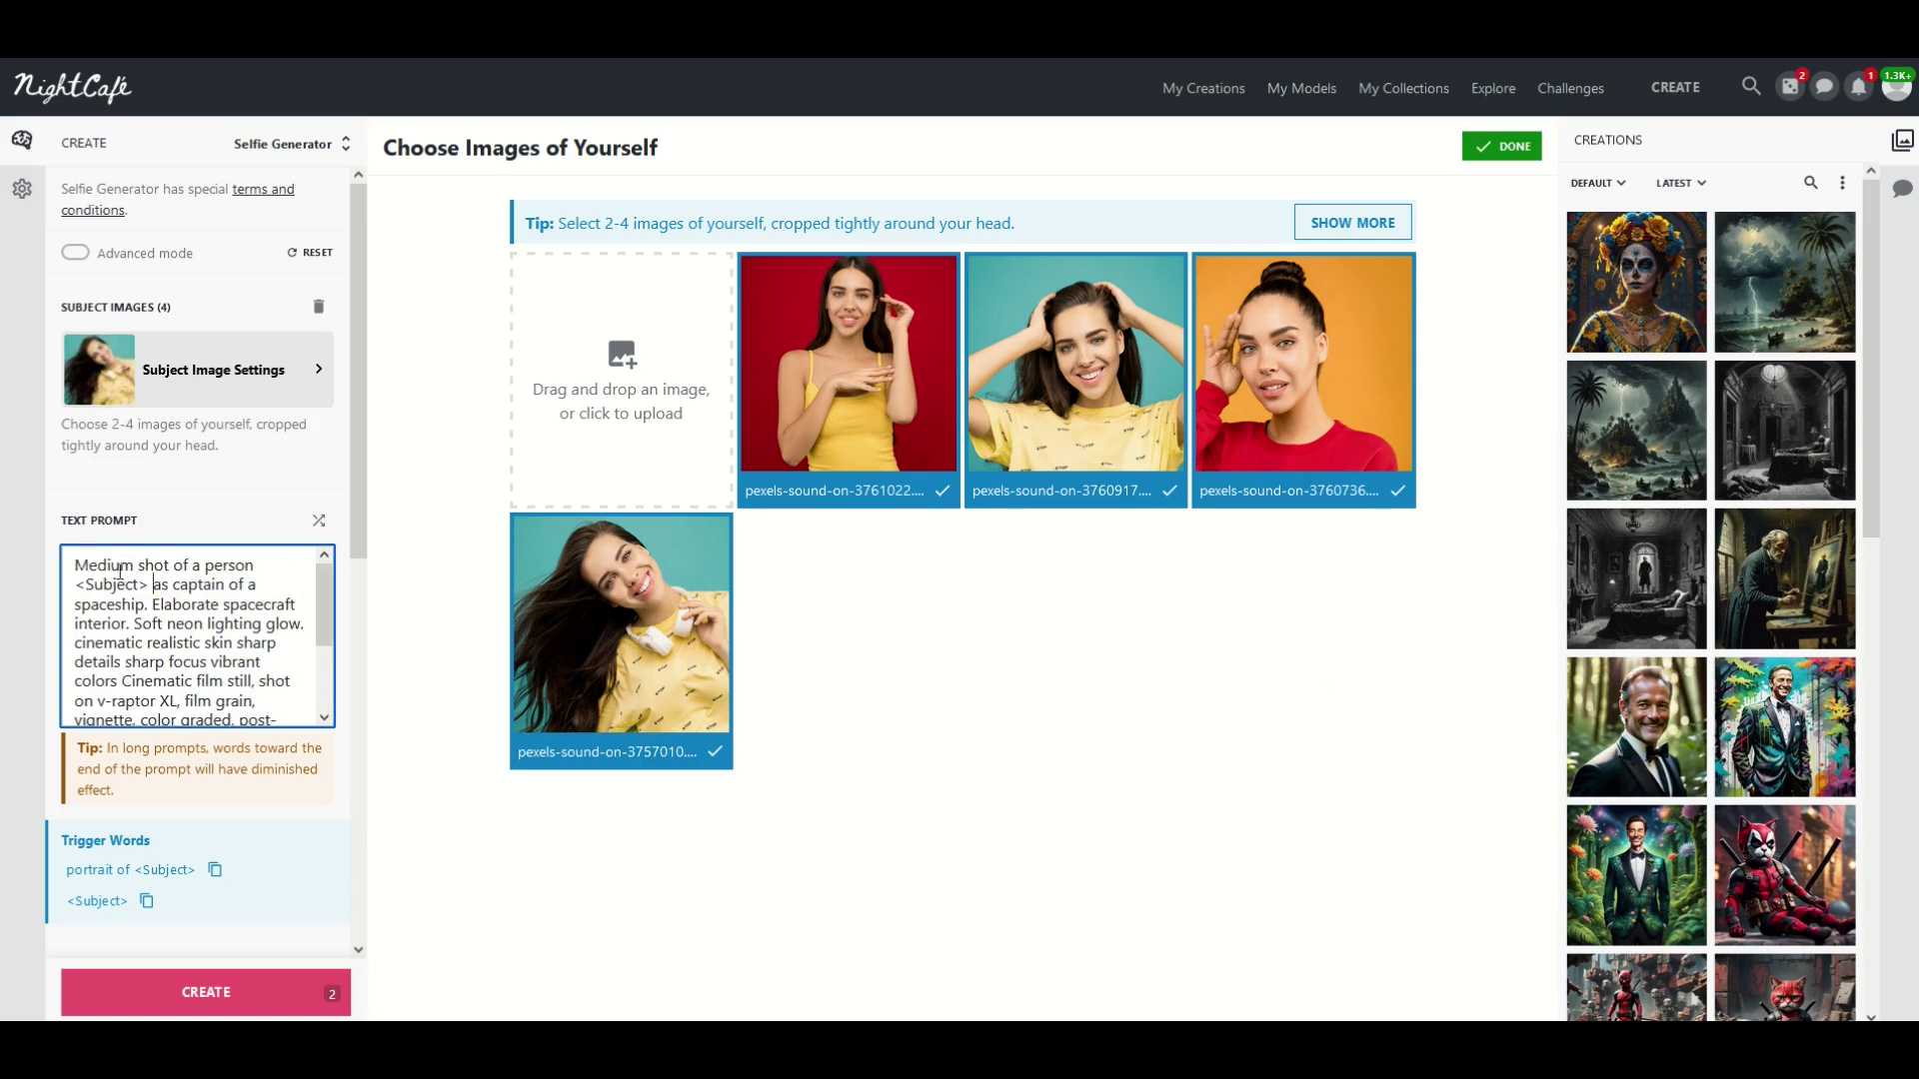
pyautogui.moveTo(197, 679); pyautogui.dragTo(85, 584)
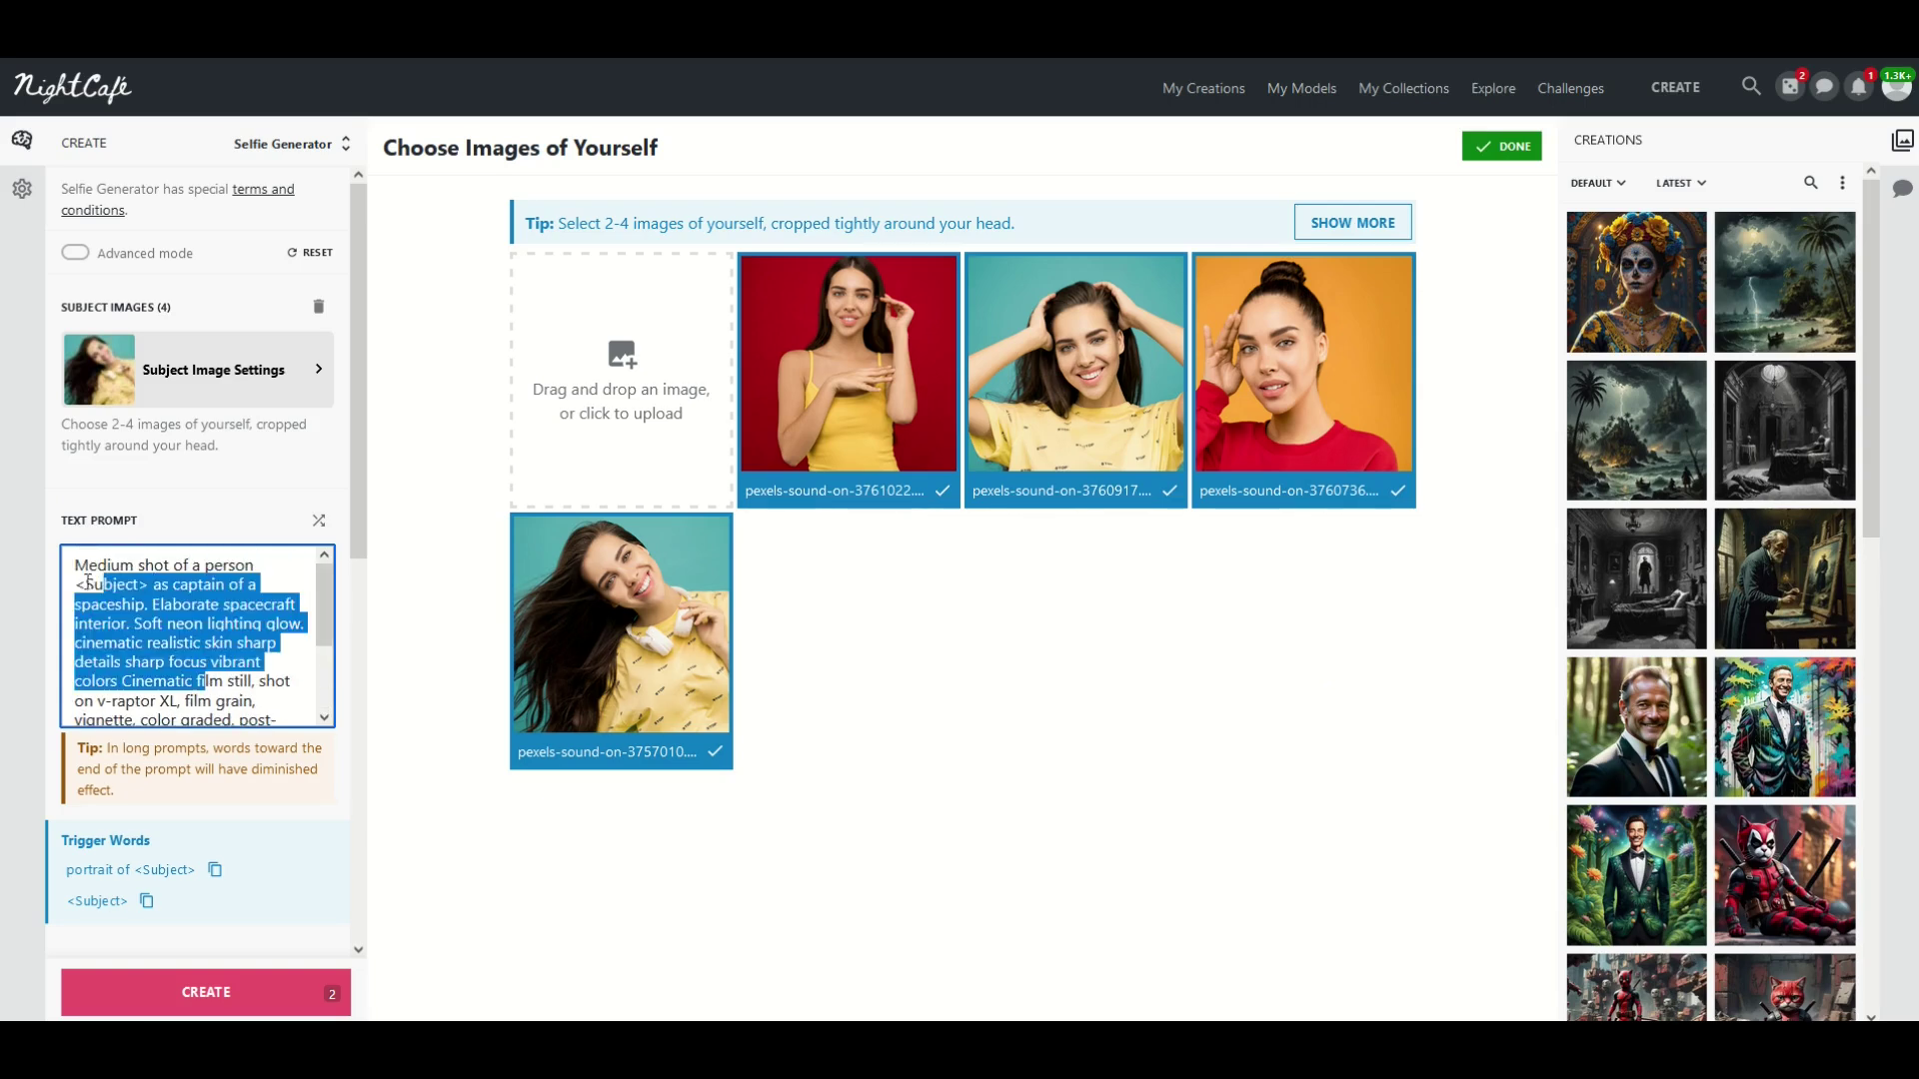
pyautogui.click(158, 469)
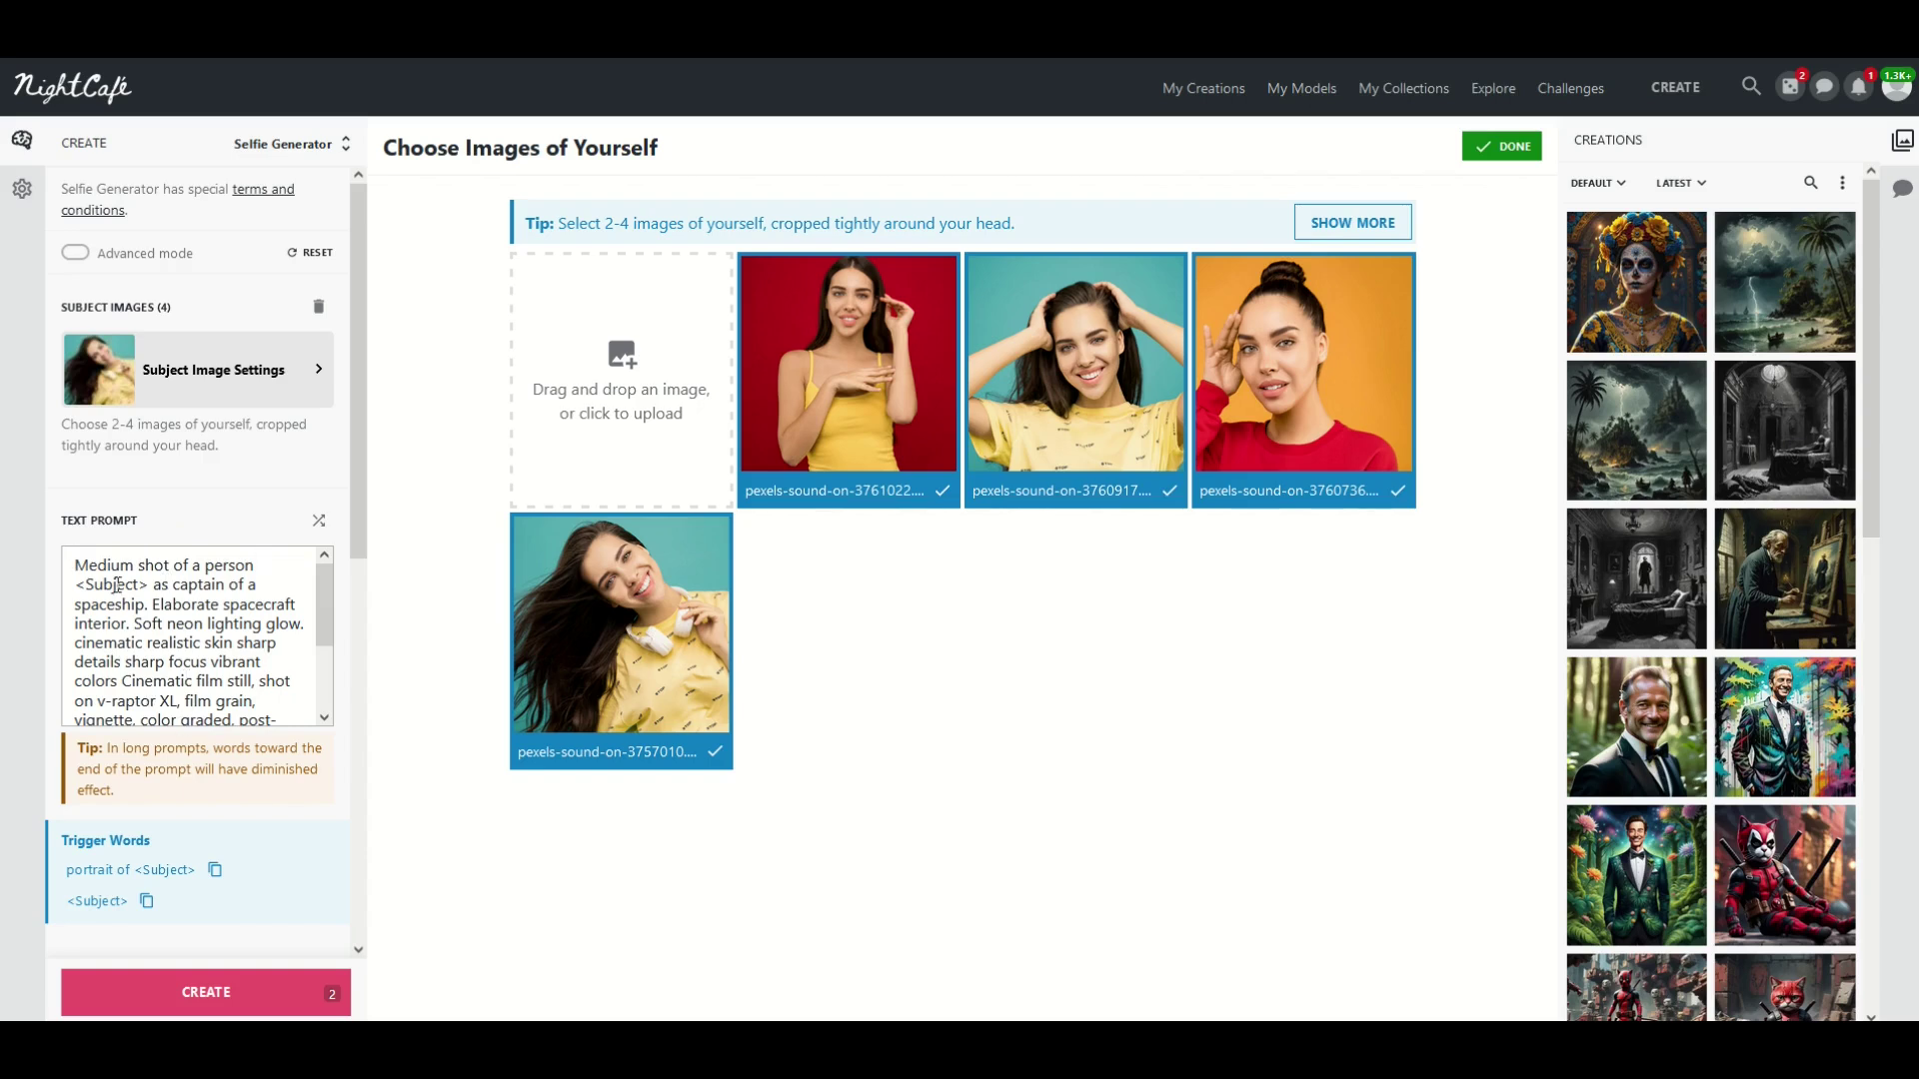
pyautogui.scroll(-3, 138, 609)
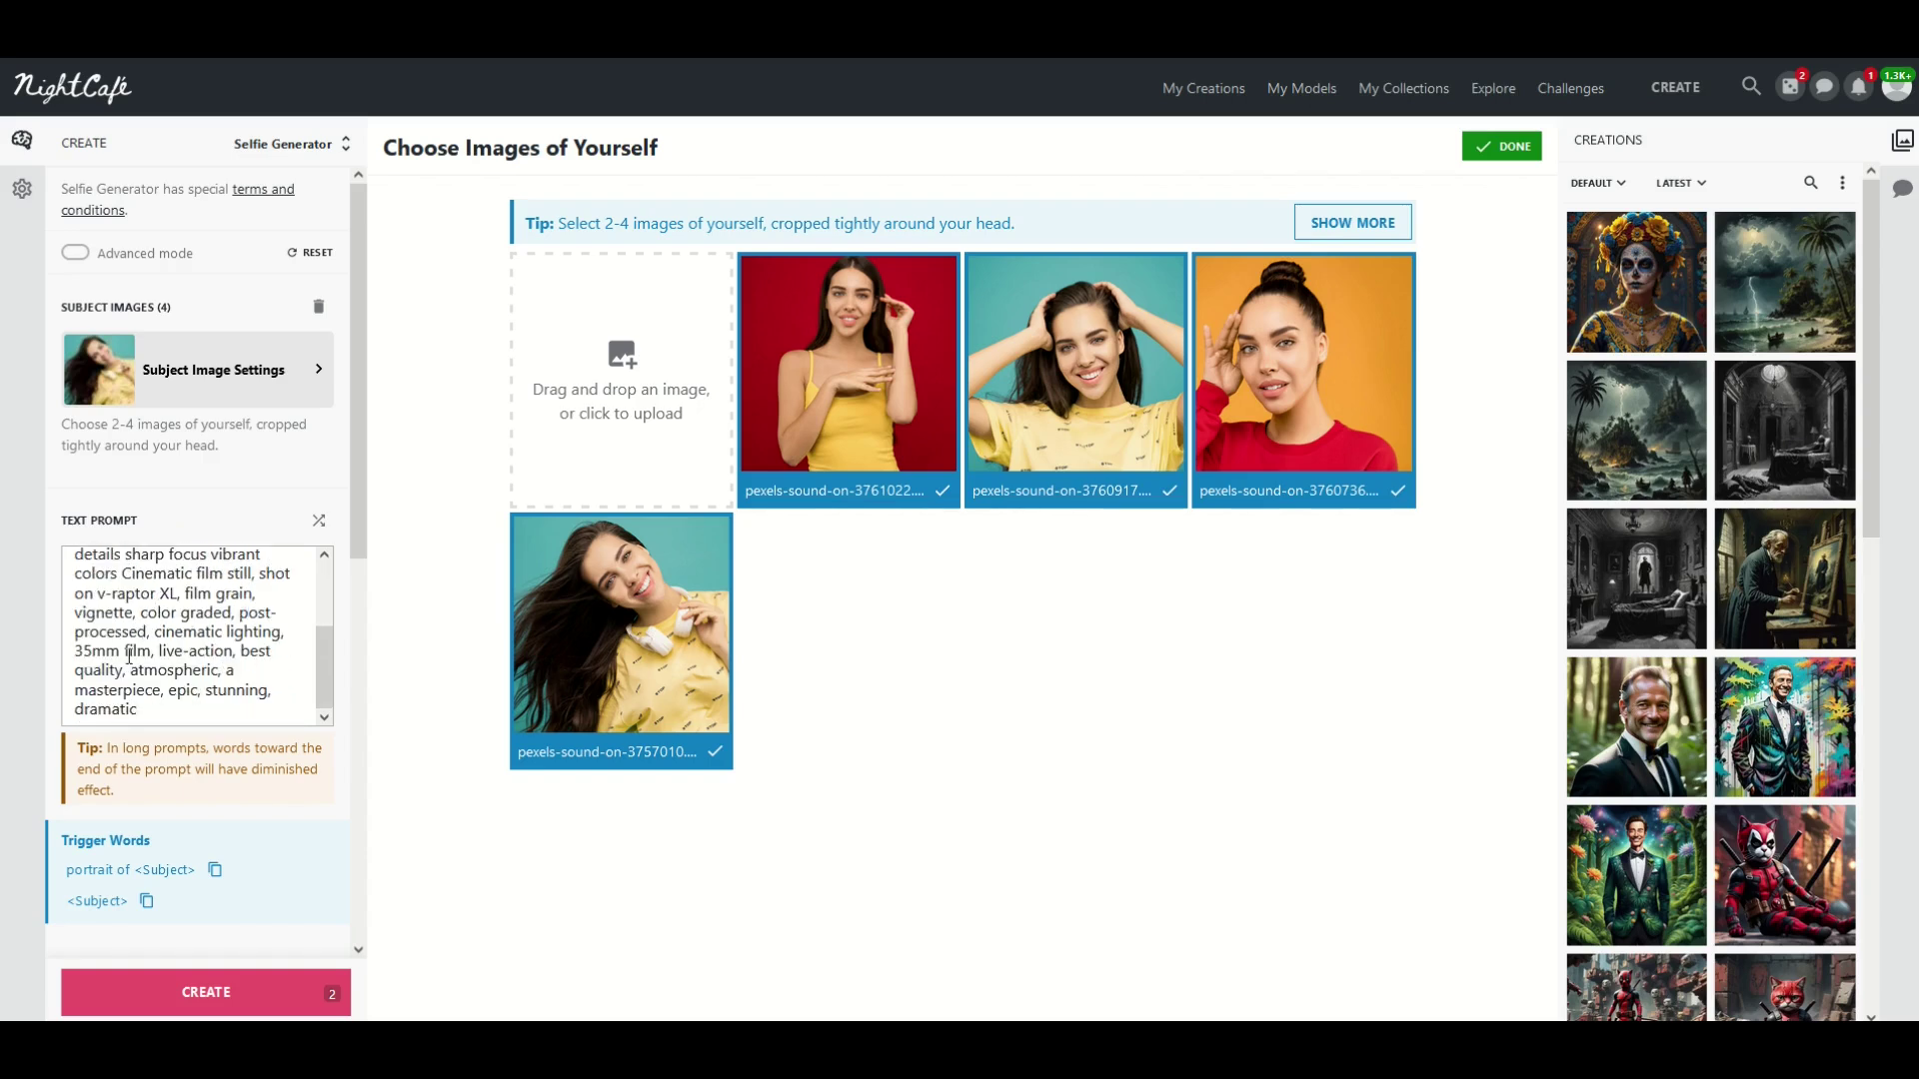
pyautogui.scroll(5, 121, 692)
pyautogui.scroll(-5, 137, 690)
pyautogui.scroll(5, 99, 624)
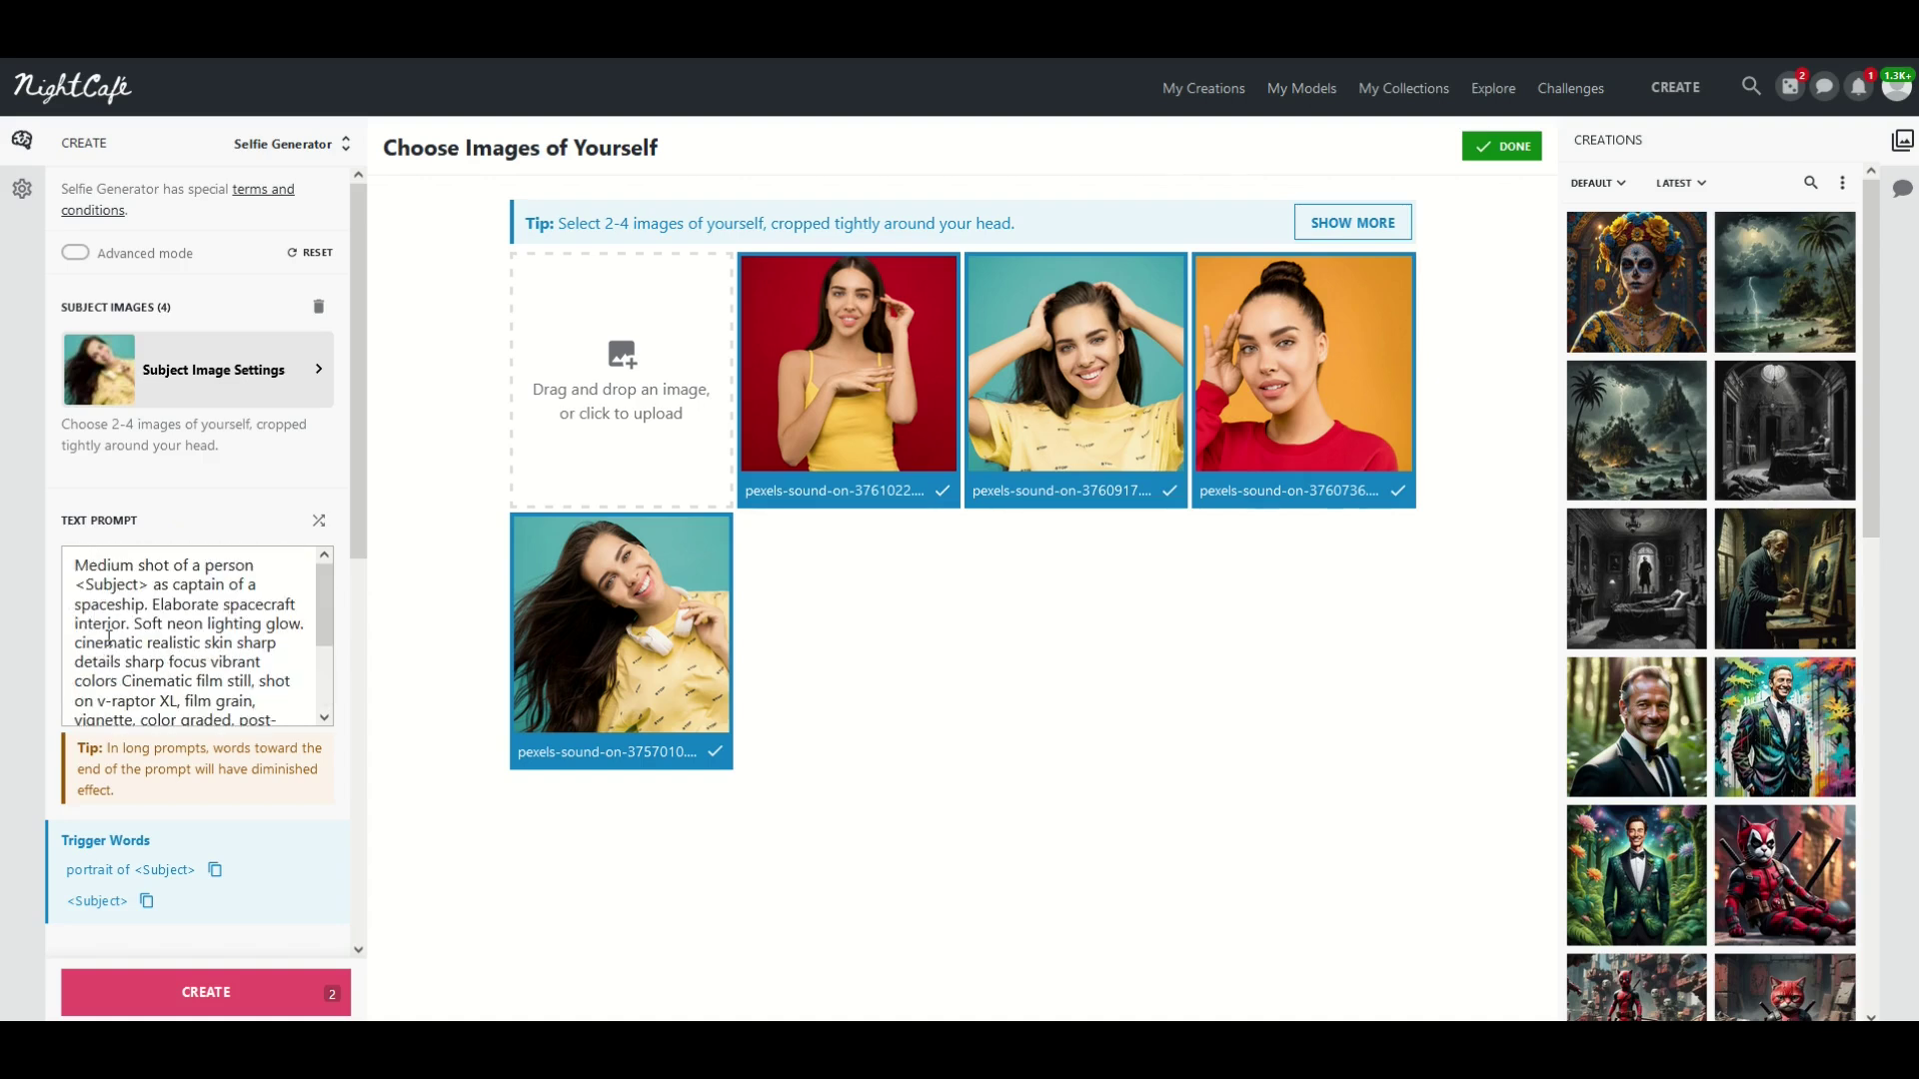
# Step: Generate the spaceship-captain portrait and compare the teal-uniform and blue-spacesuit results
pyautogui.click(185, 992)
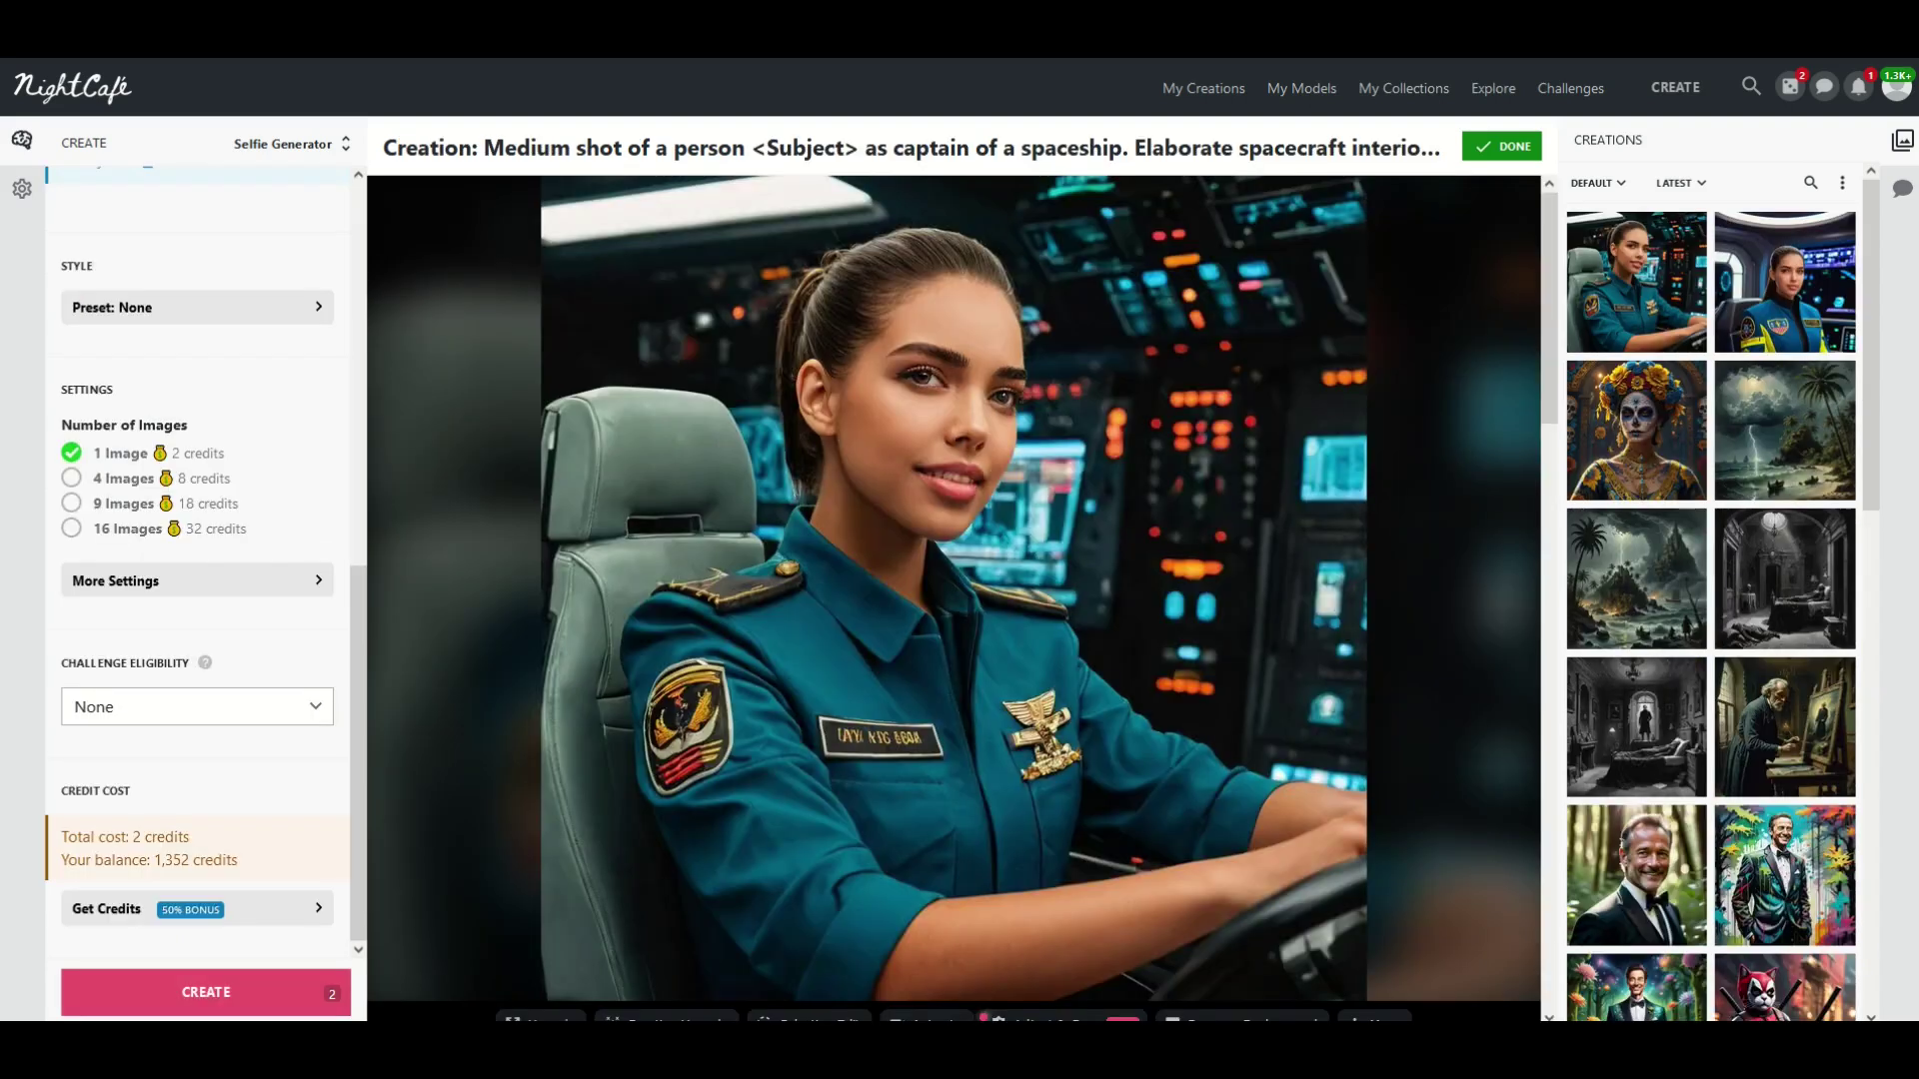
pyautogui.moveTo(393, 773)
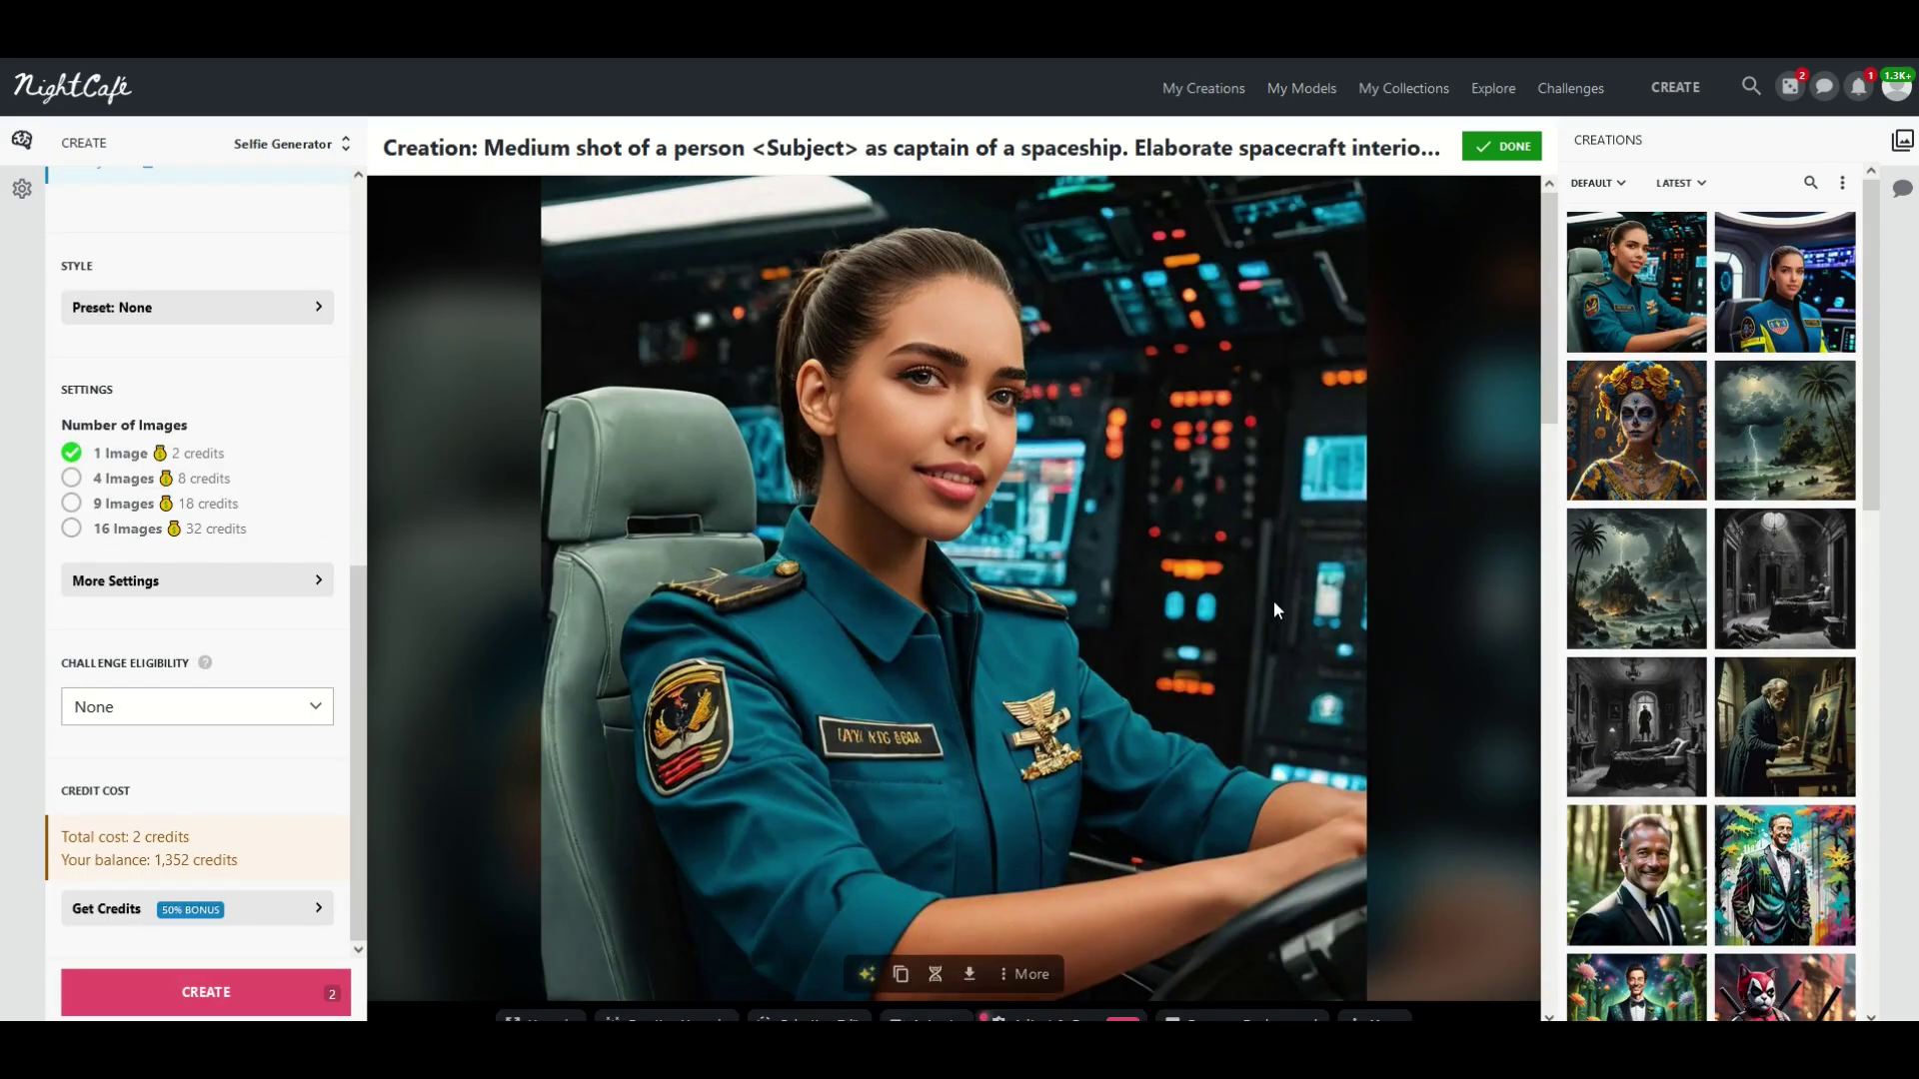
pyautogui.click(1757, 283)
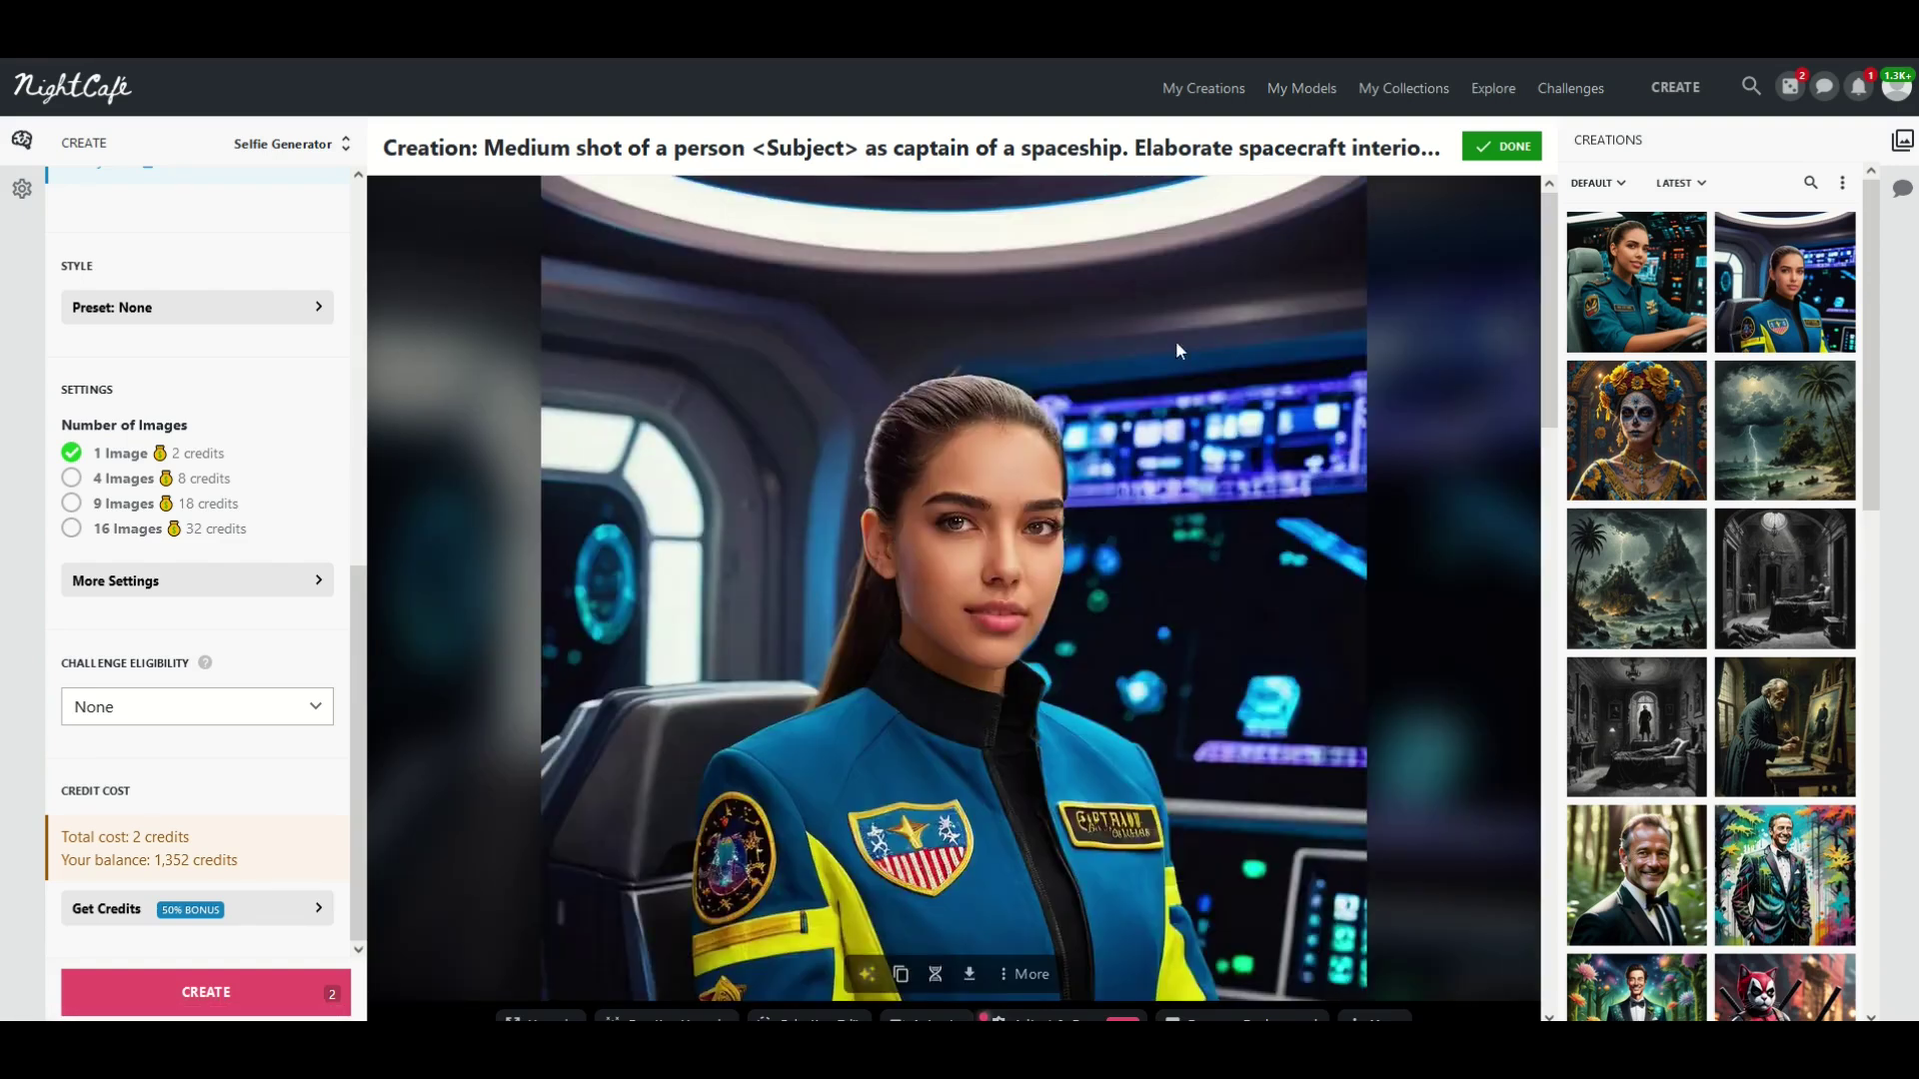
pyautogui.click(1629, 290)
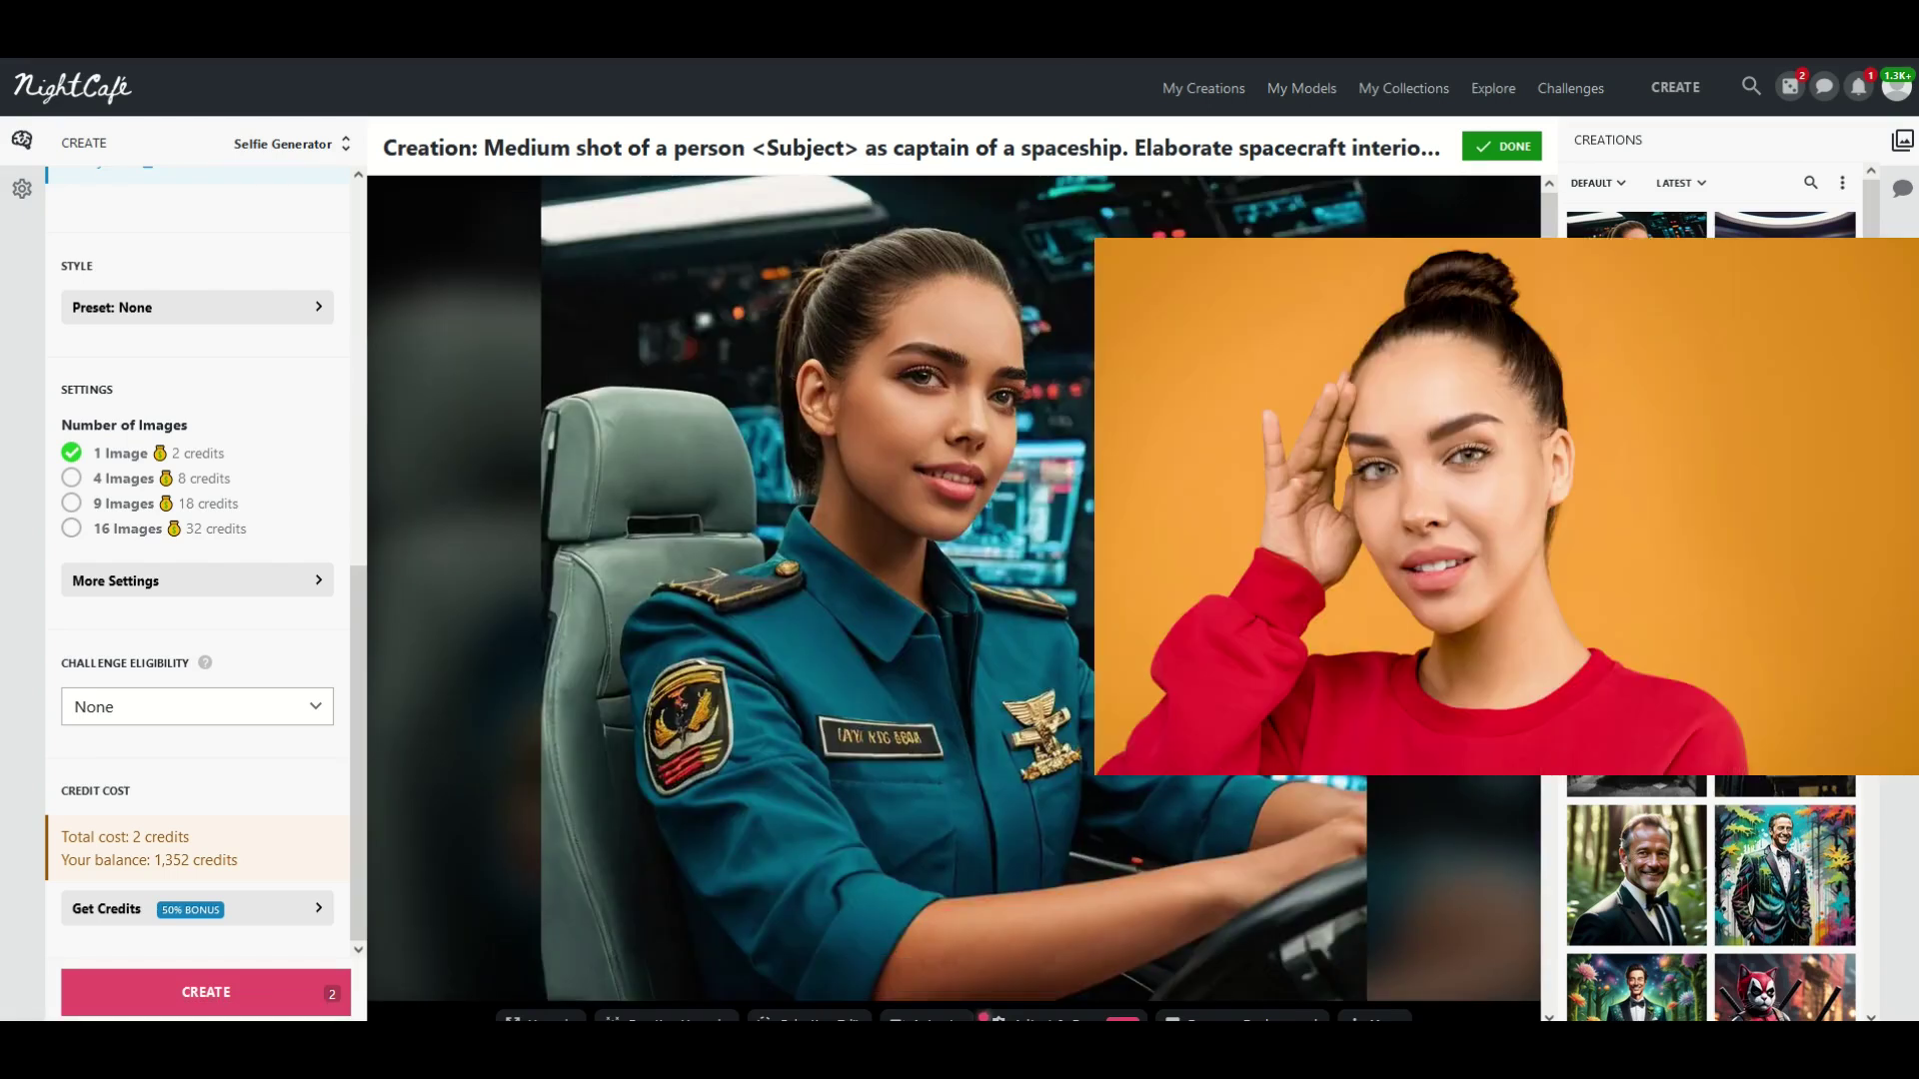
pyautogui.click(1769, 284)
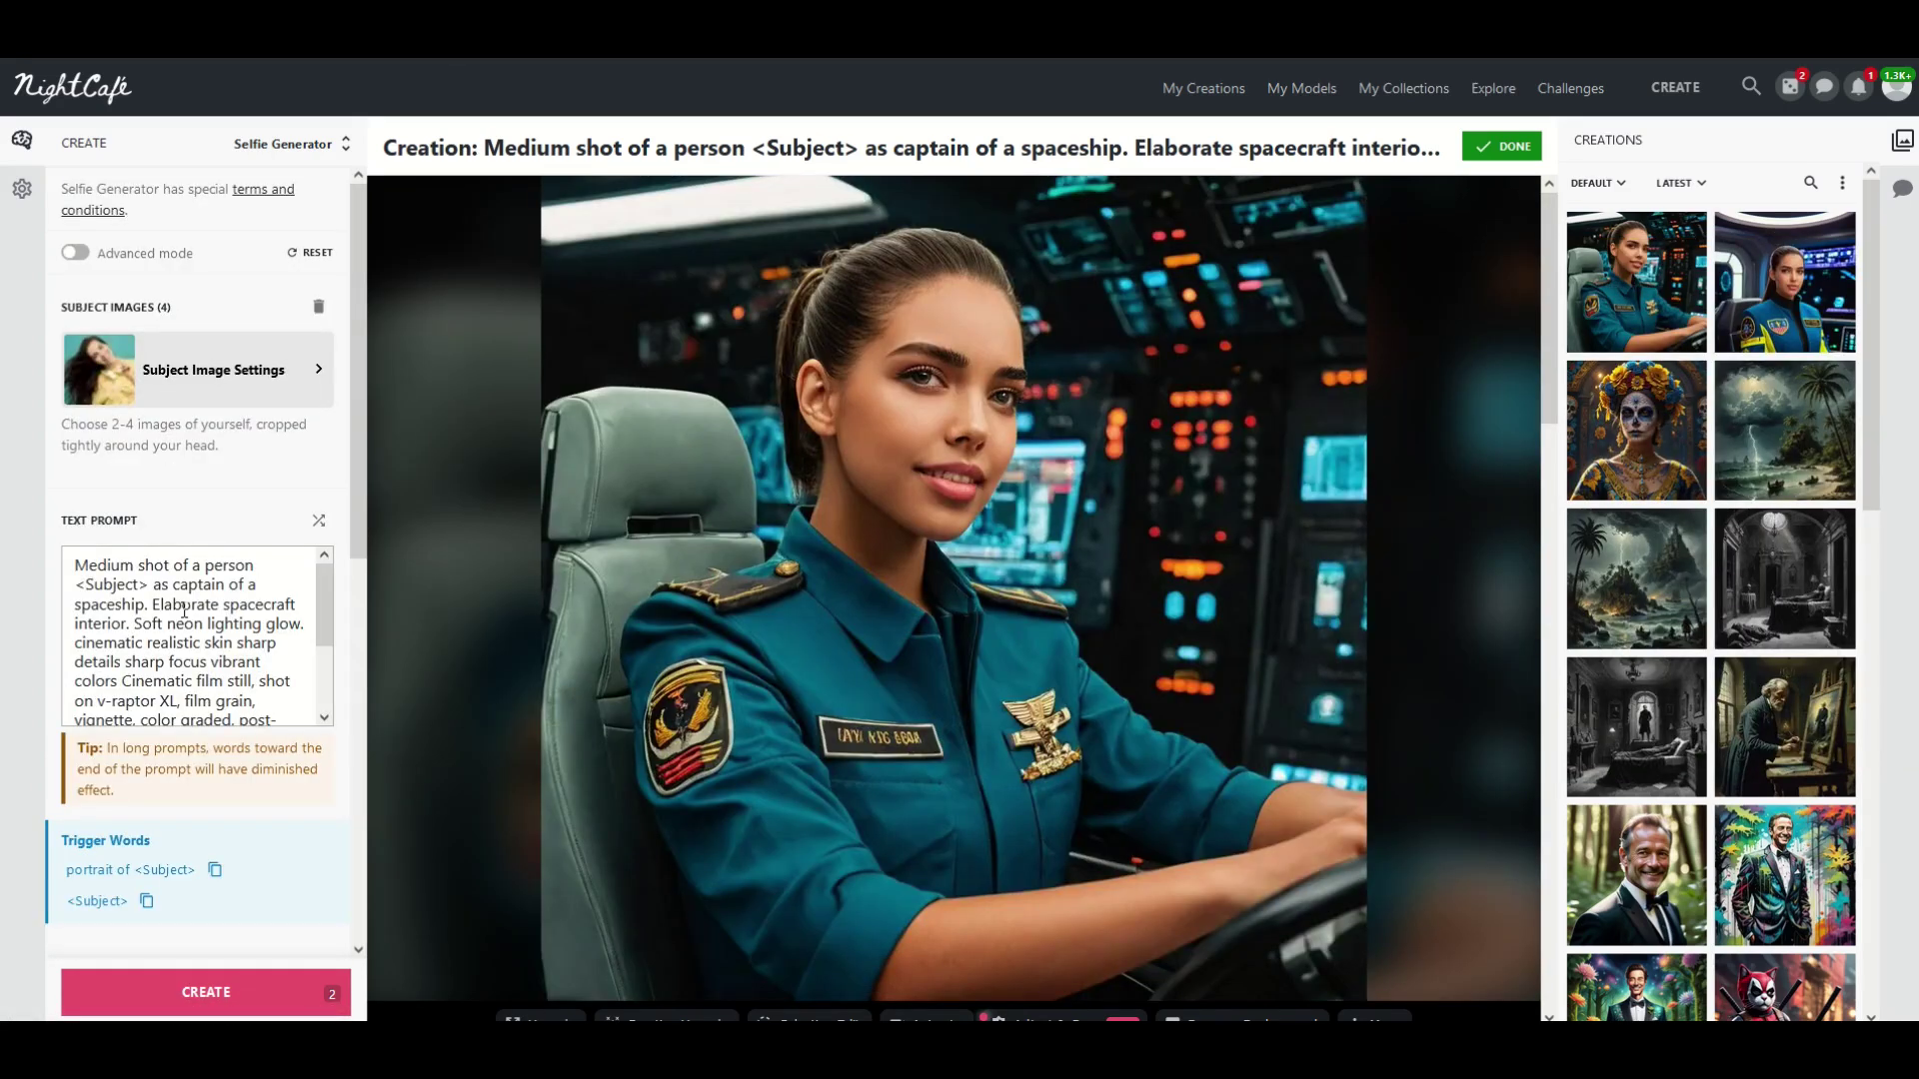
# Step: Replace the prompt with 'egyptian pharoah' and generate the pharaoh portrait
pyautogui.click(178, 609)
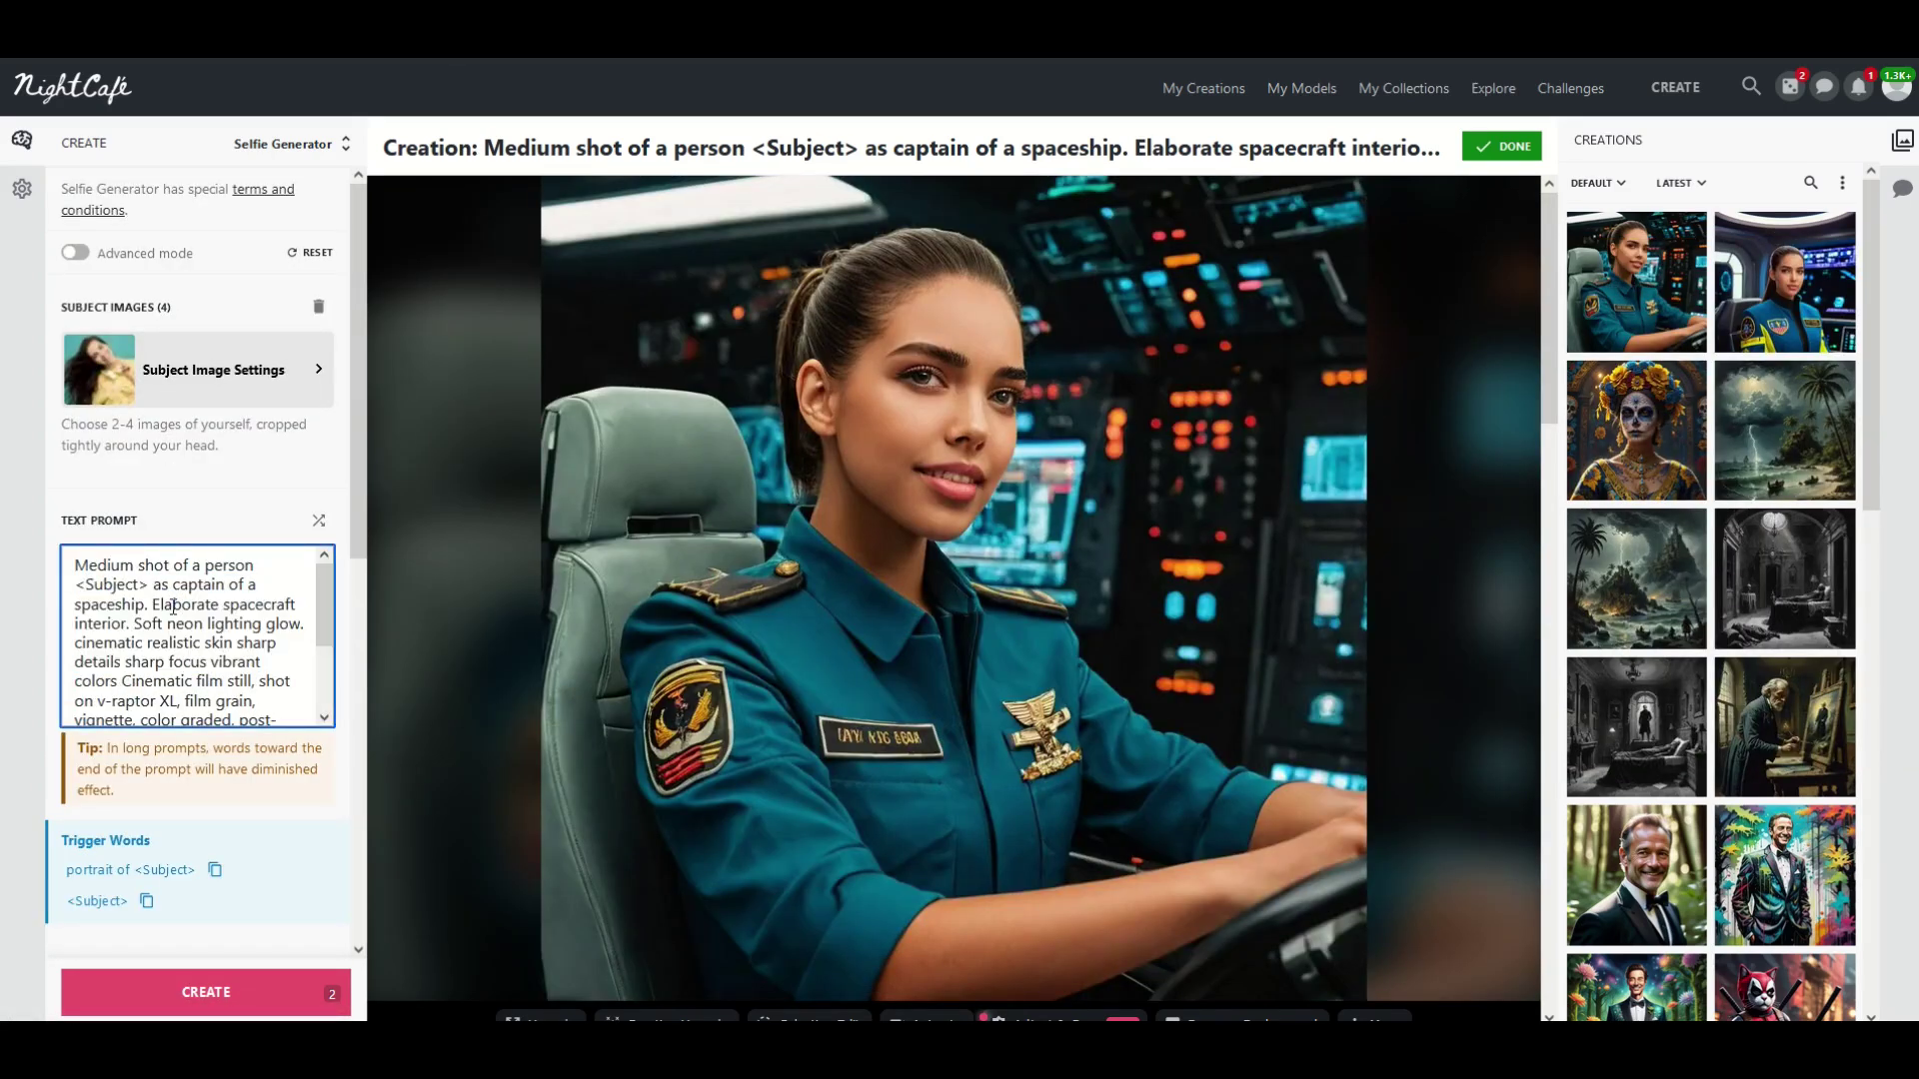
pyautogui.hotkey('ctrl', 'a')
pyautogui.press('BackSpace')
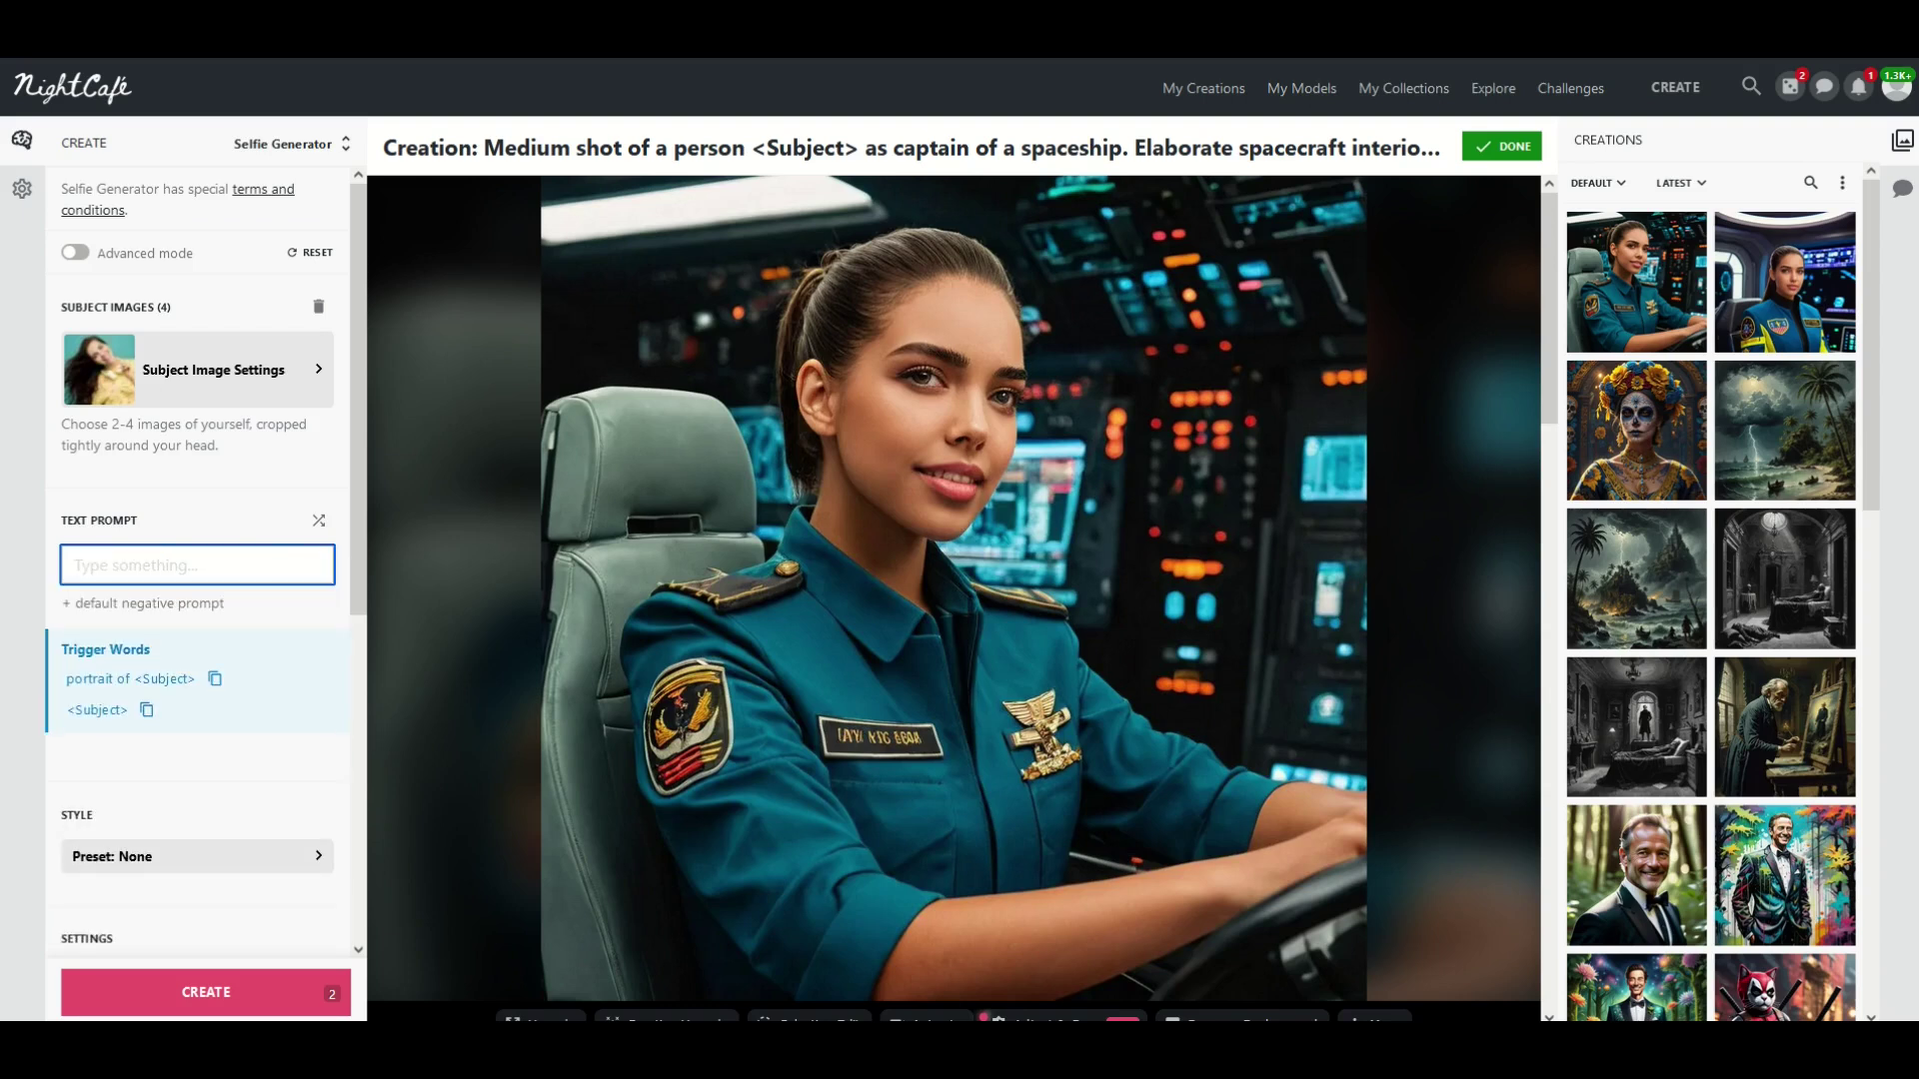
pyautogui.write('egyptian pharoah')
pyautogui.click(173, 994)
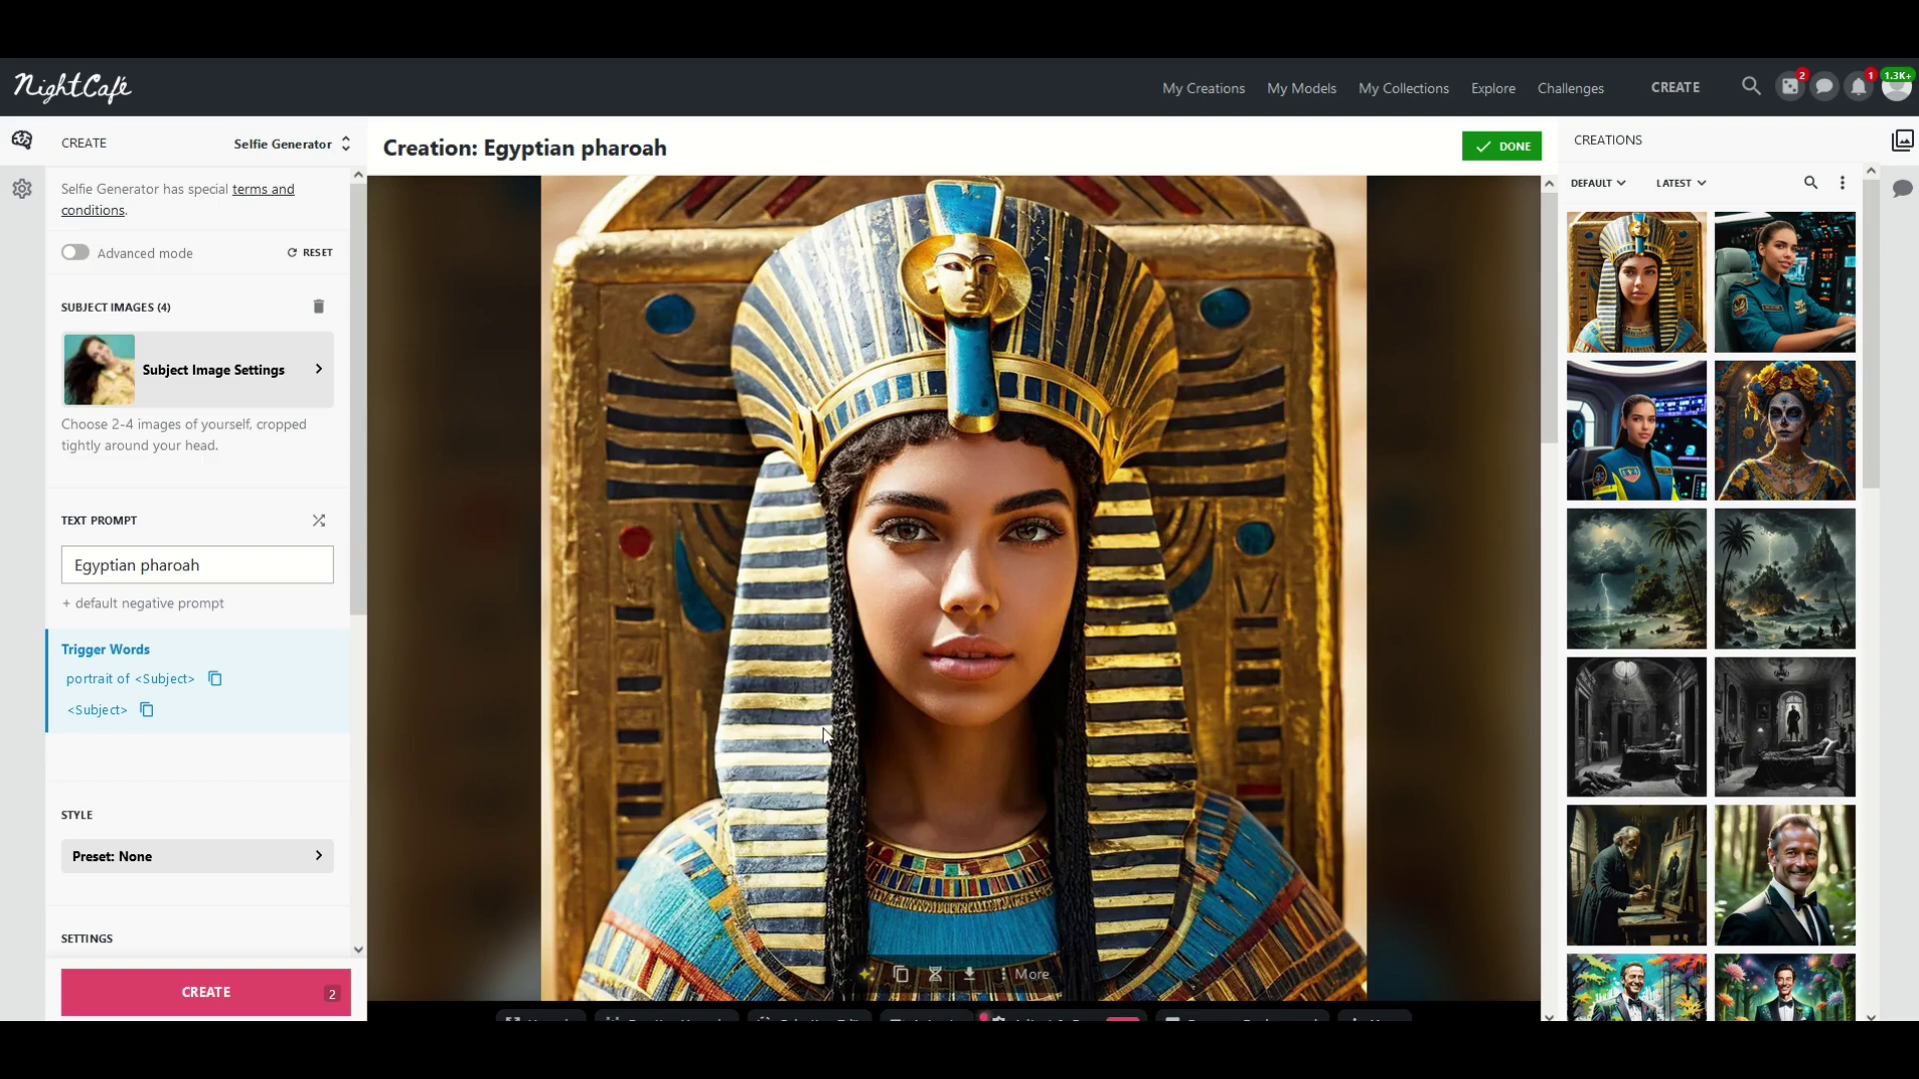
pyautogui.tripleClick(257, 563)
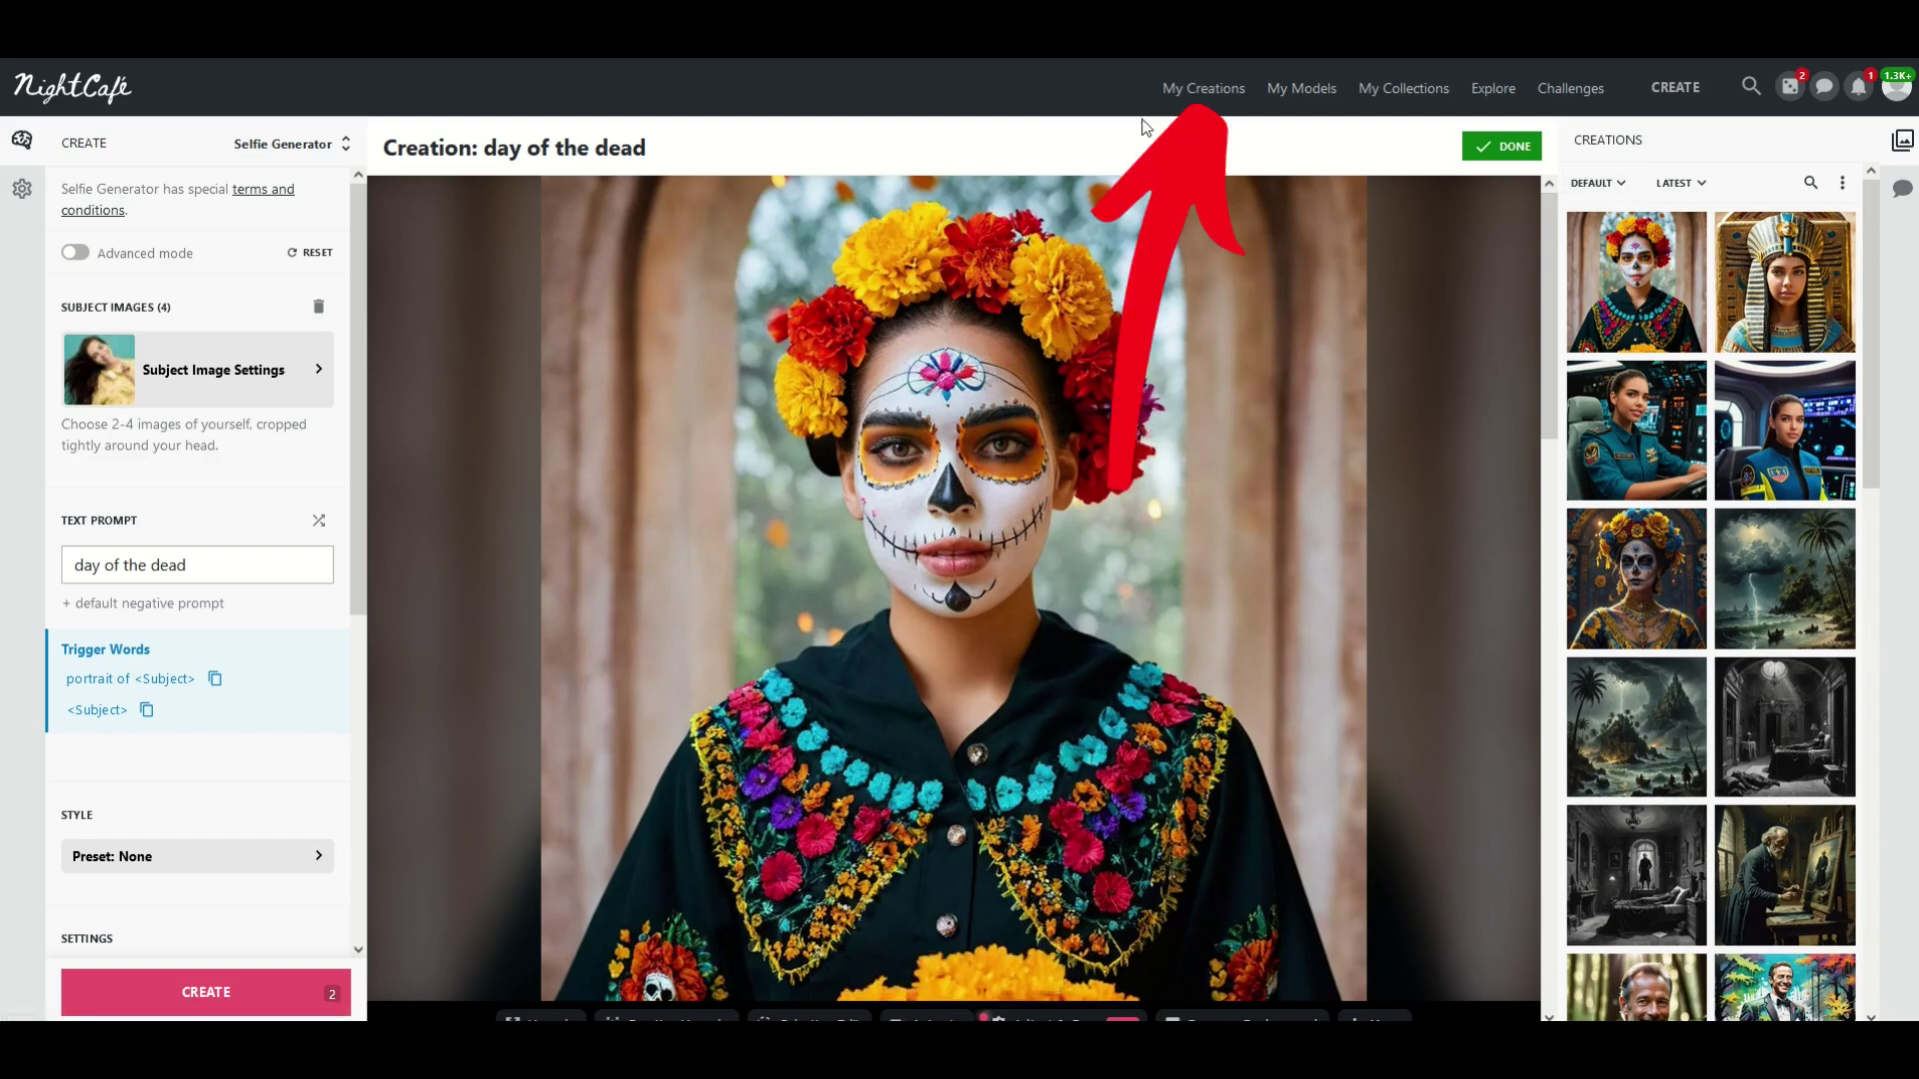
# Step: Reopen an earlier creation from the My Creations gallery in the Create panel
pyautogui.click(1189, 94)
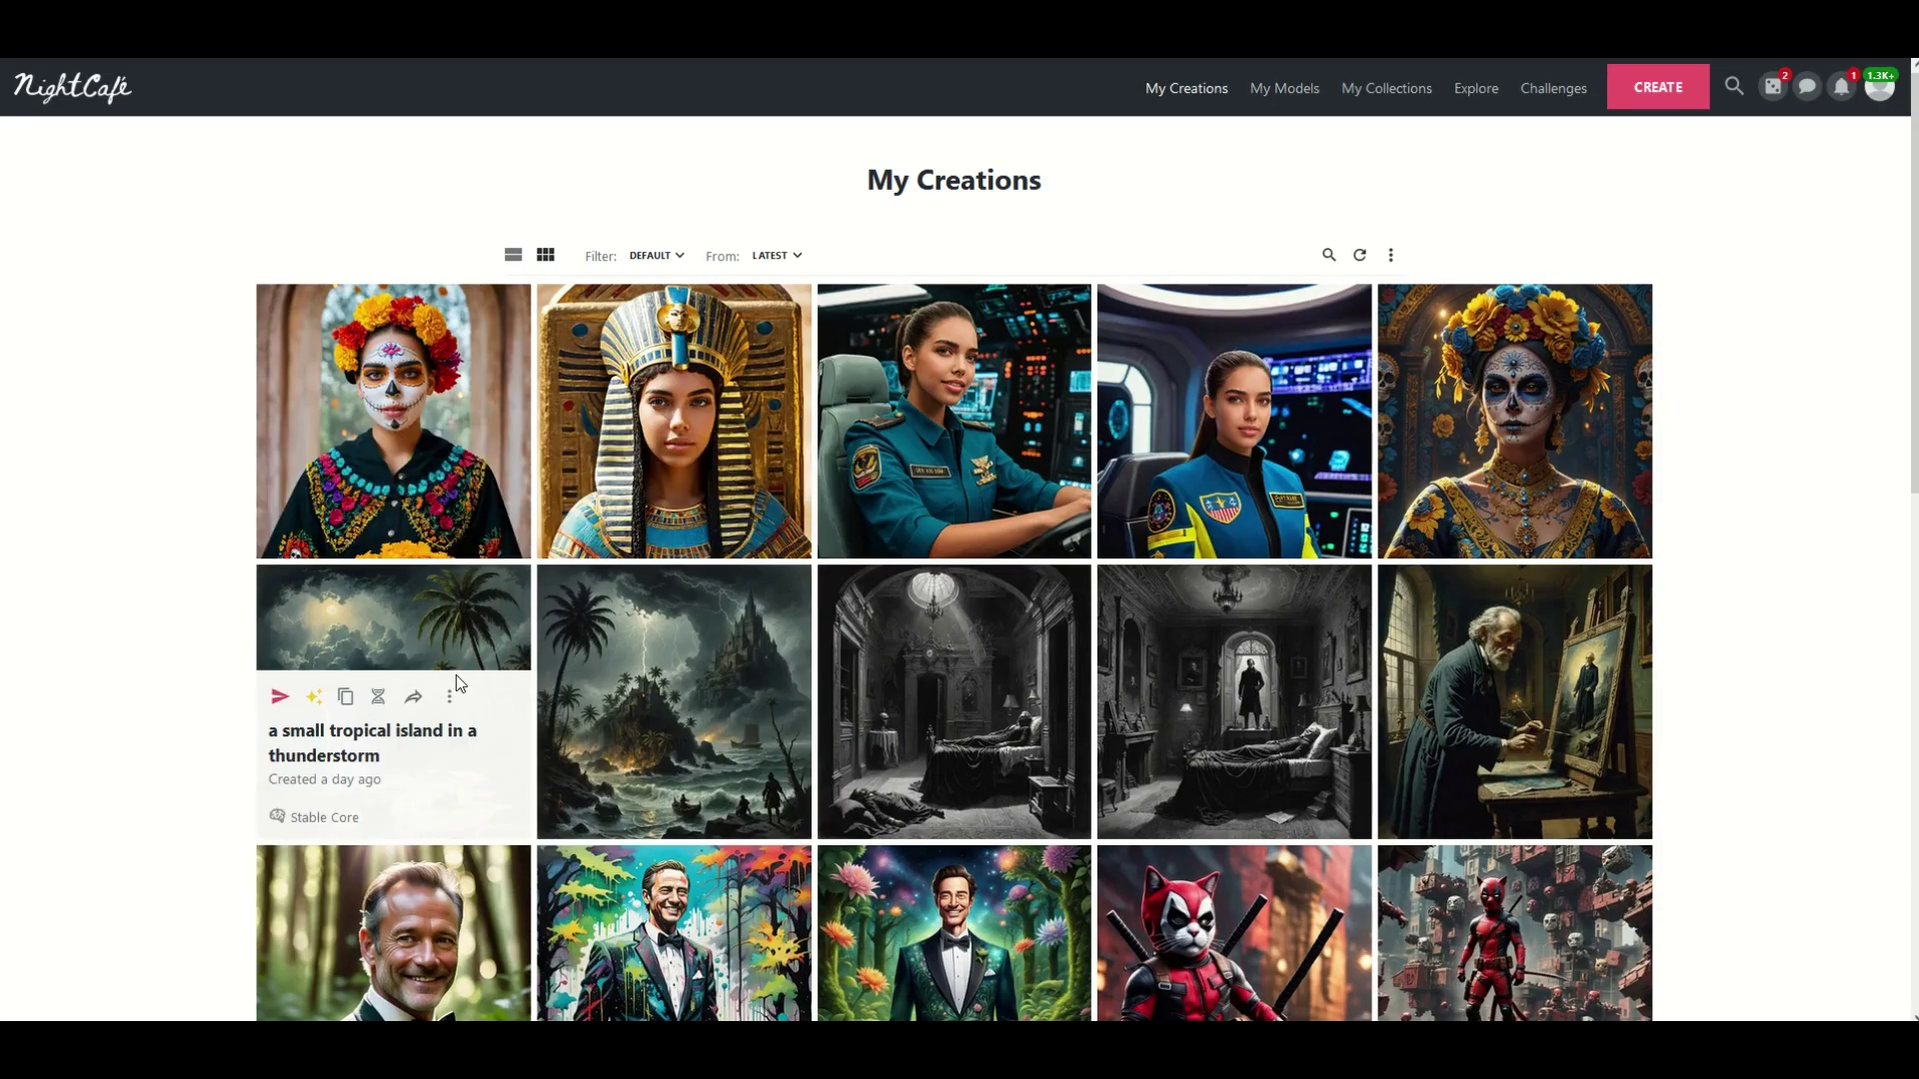
pyautogui.moveTo(643, 666)
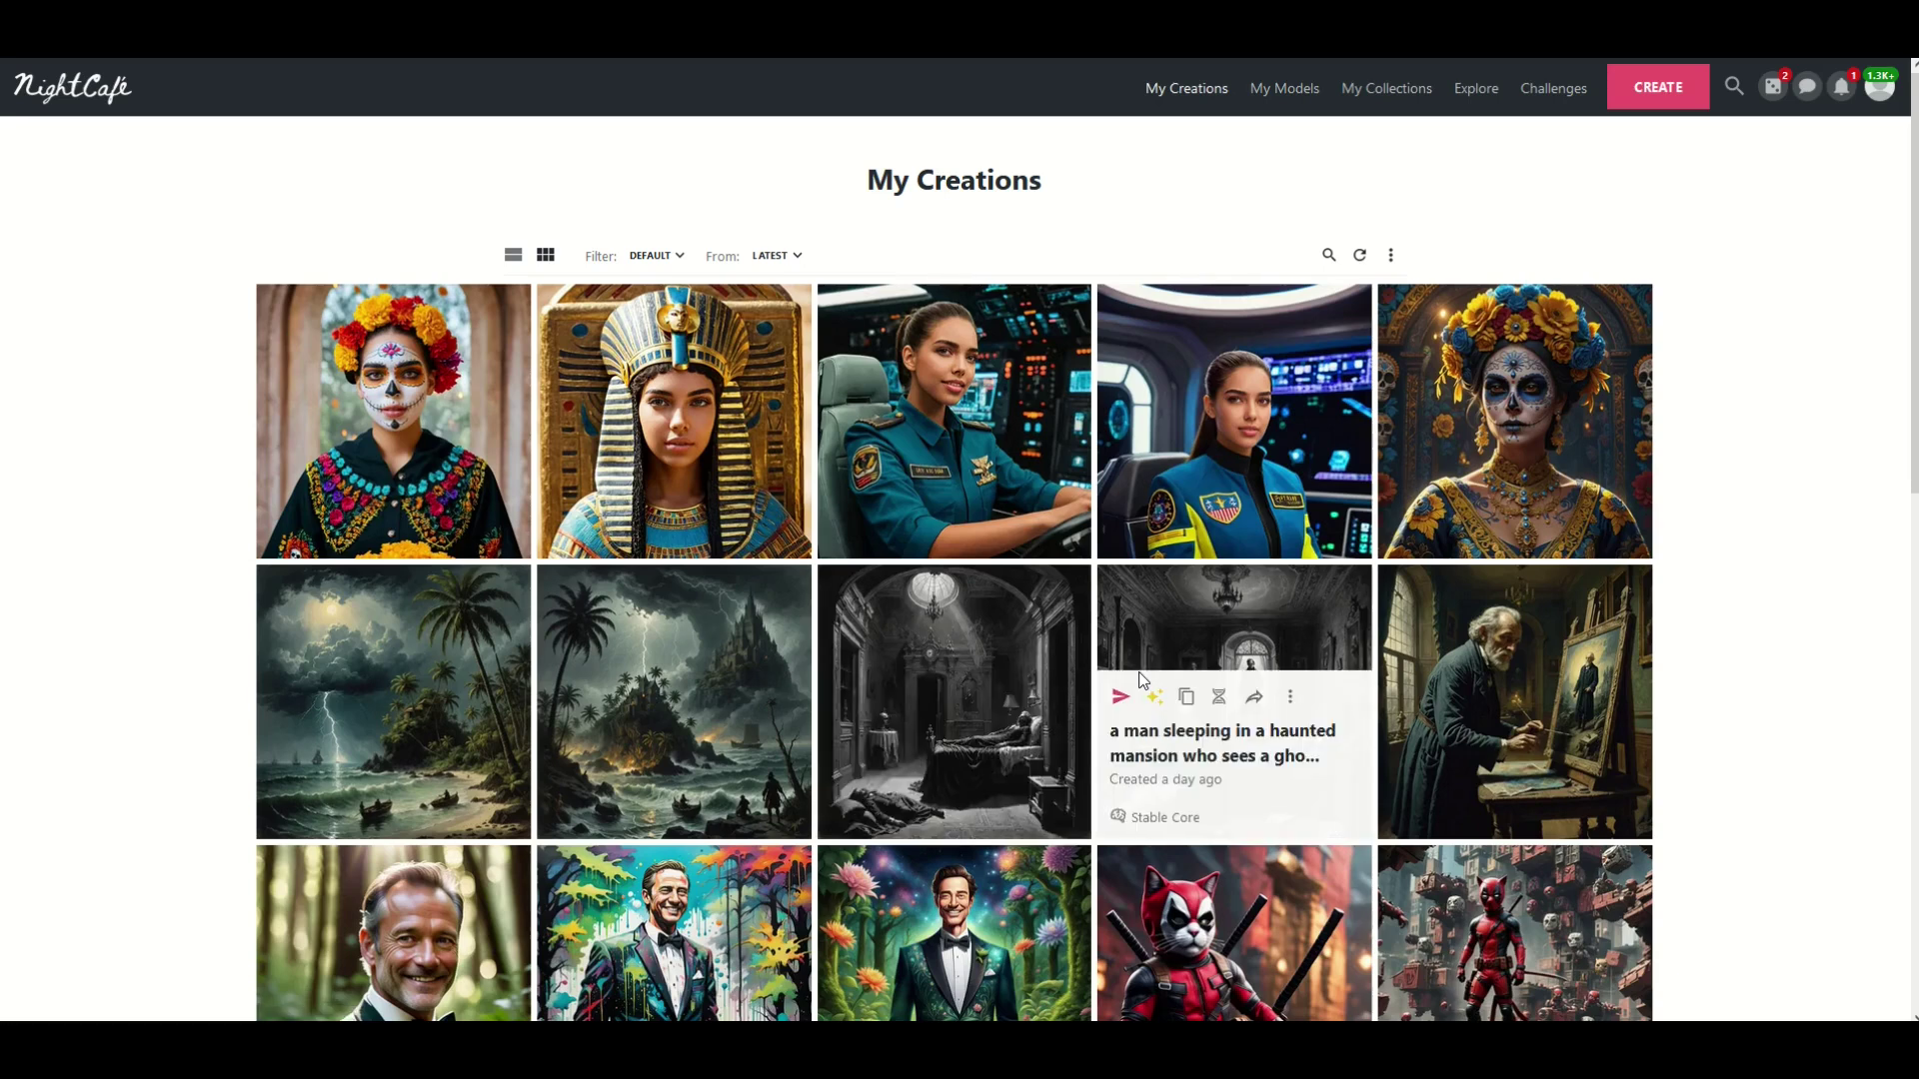
pyautogui.click(937, 356)
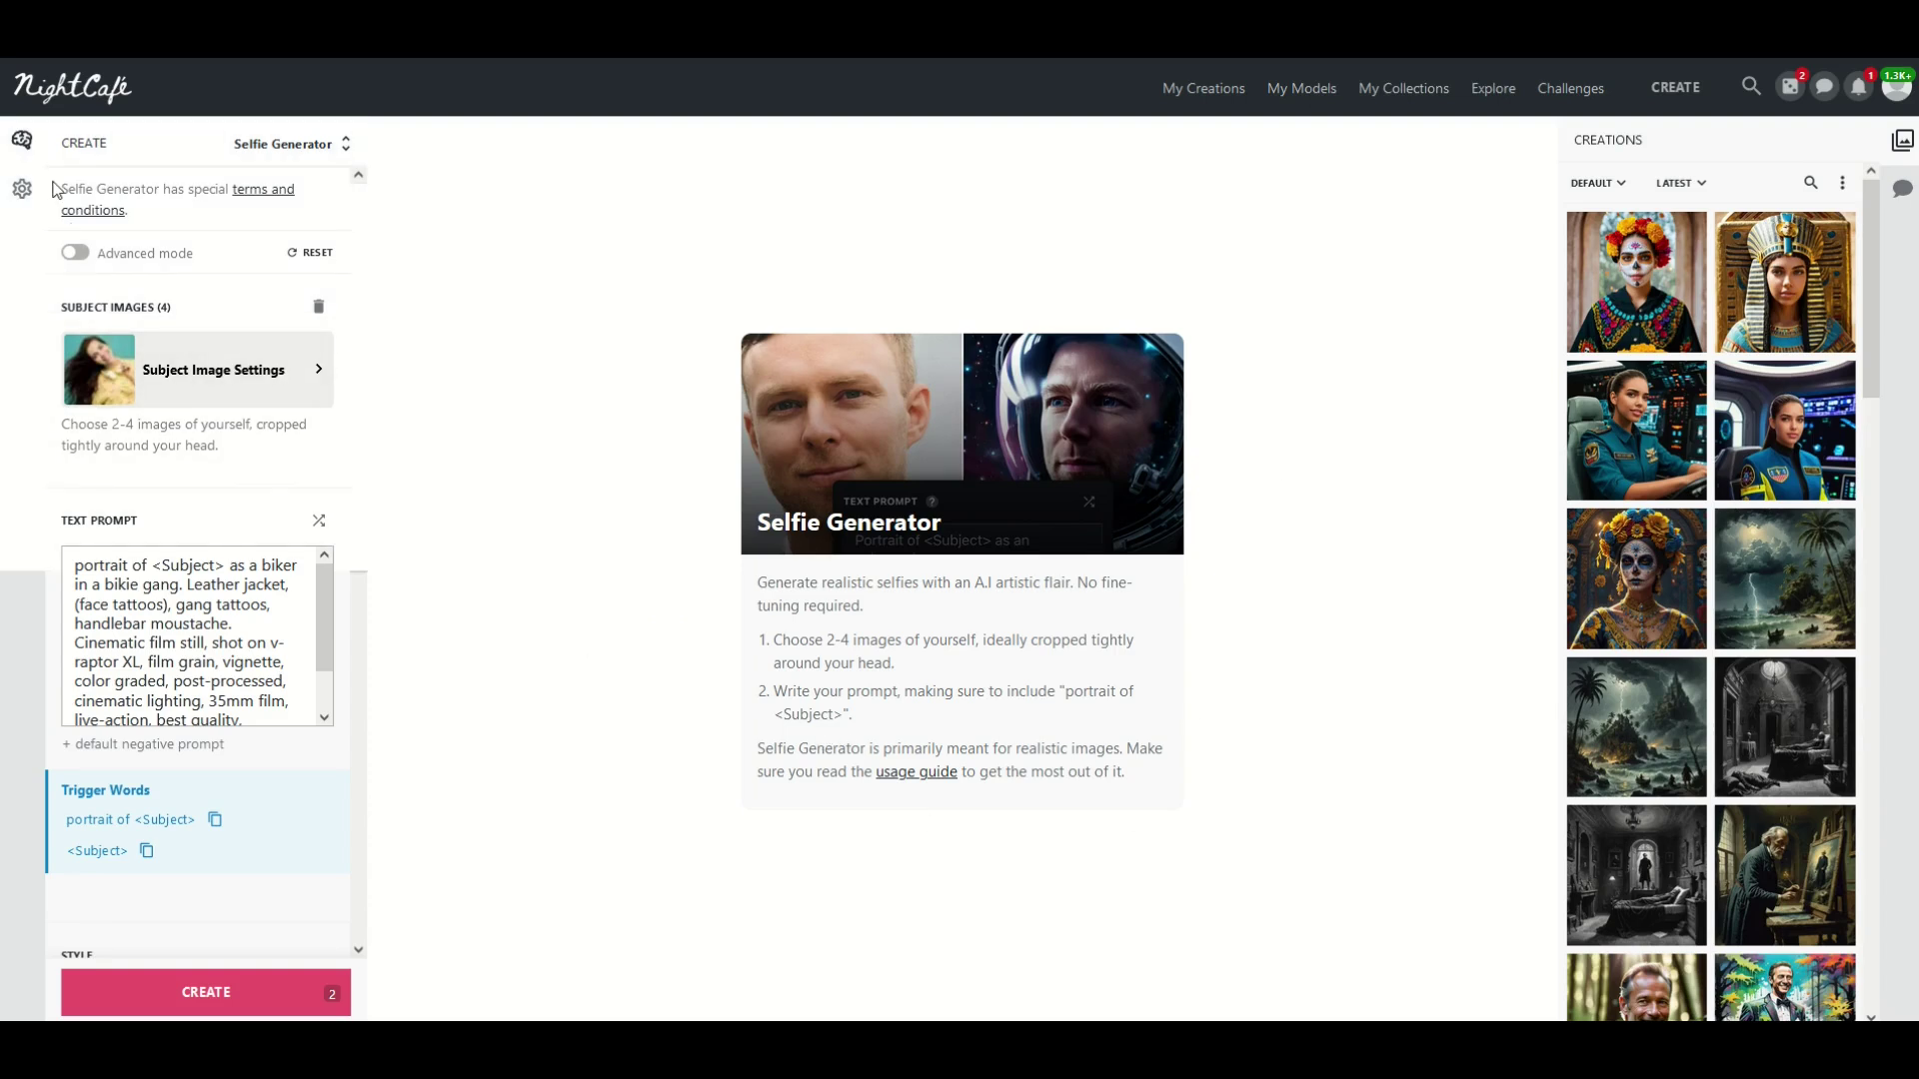
# Step: Turn on advanced mode and change the text prompt to 'medieval princess'
pyautogui.click(70, 263)
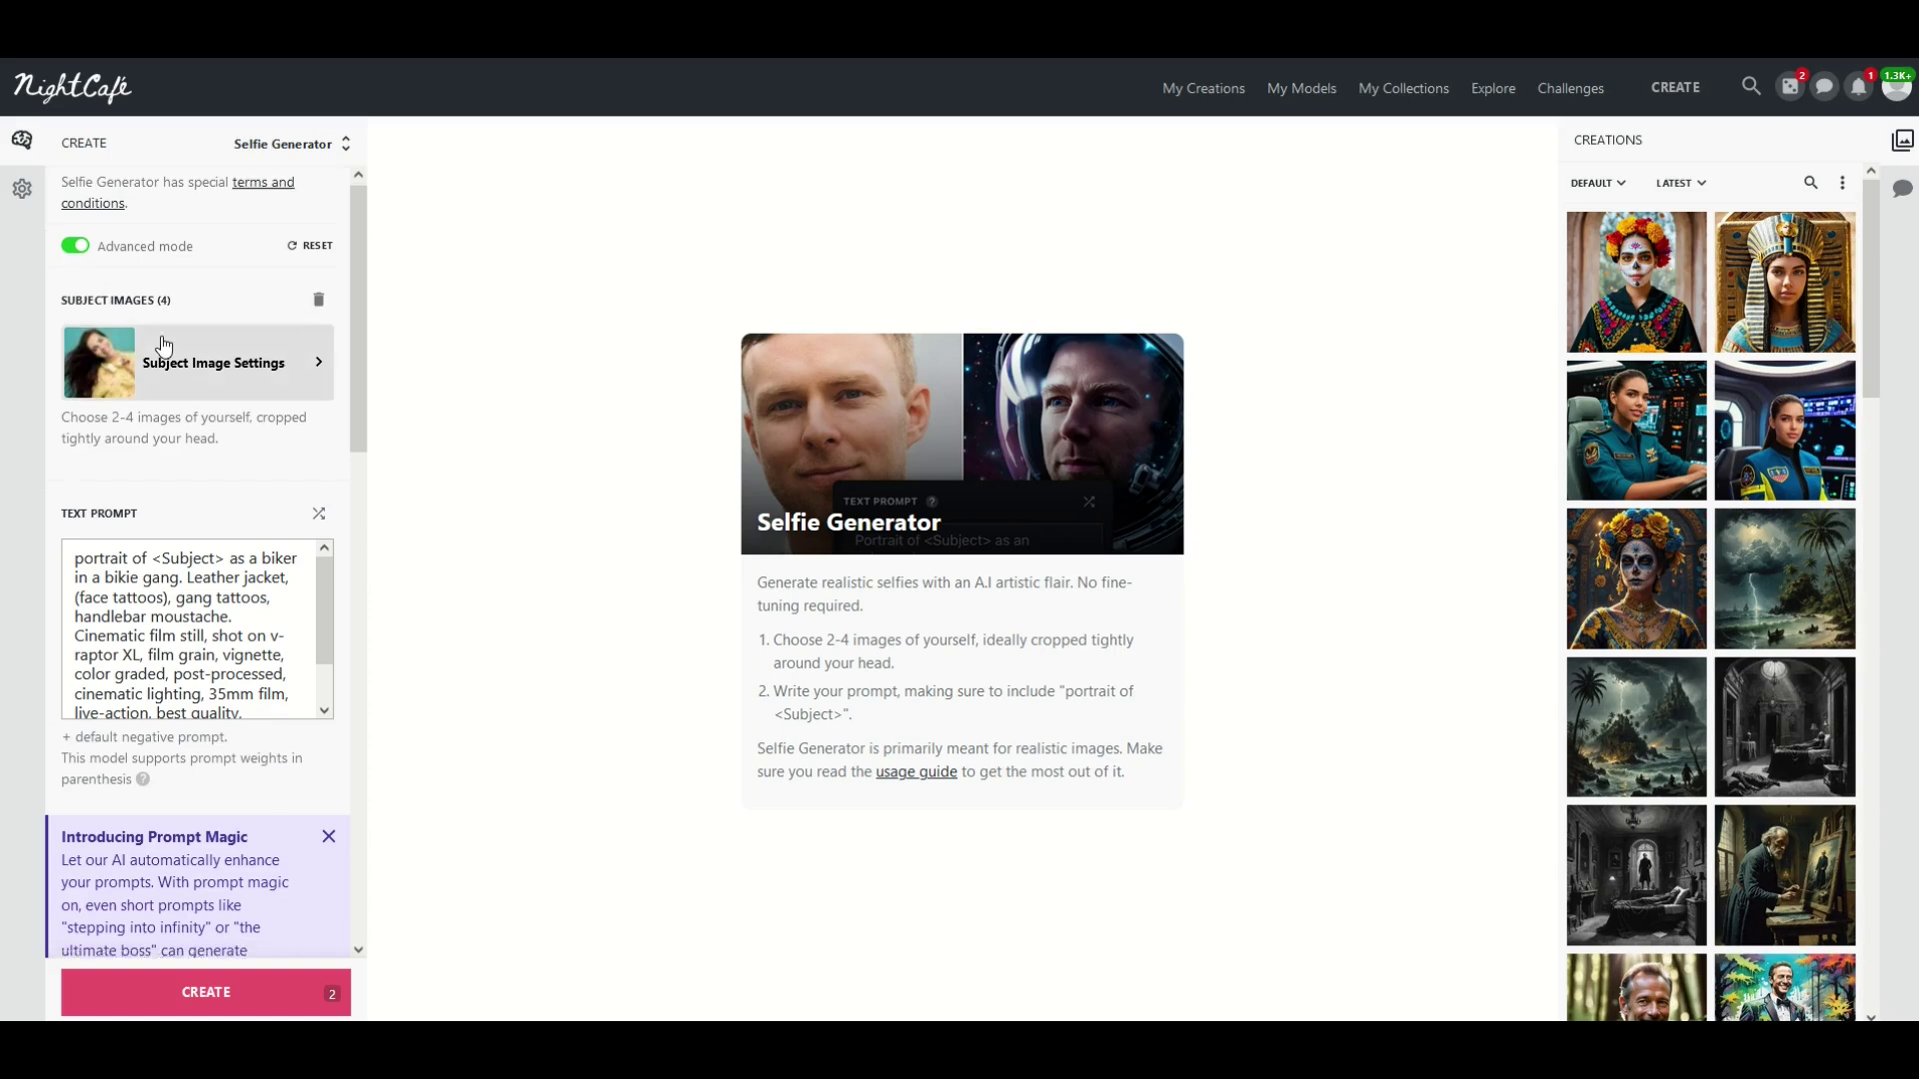
pyautogui.scroll(-5, 121, 653)
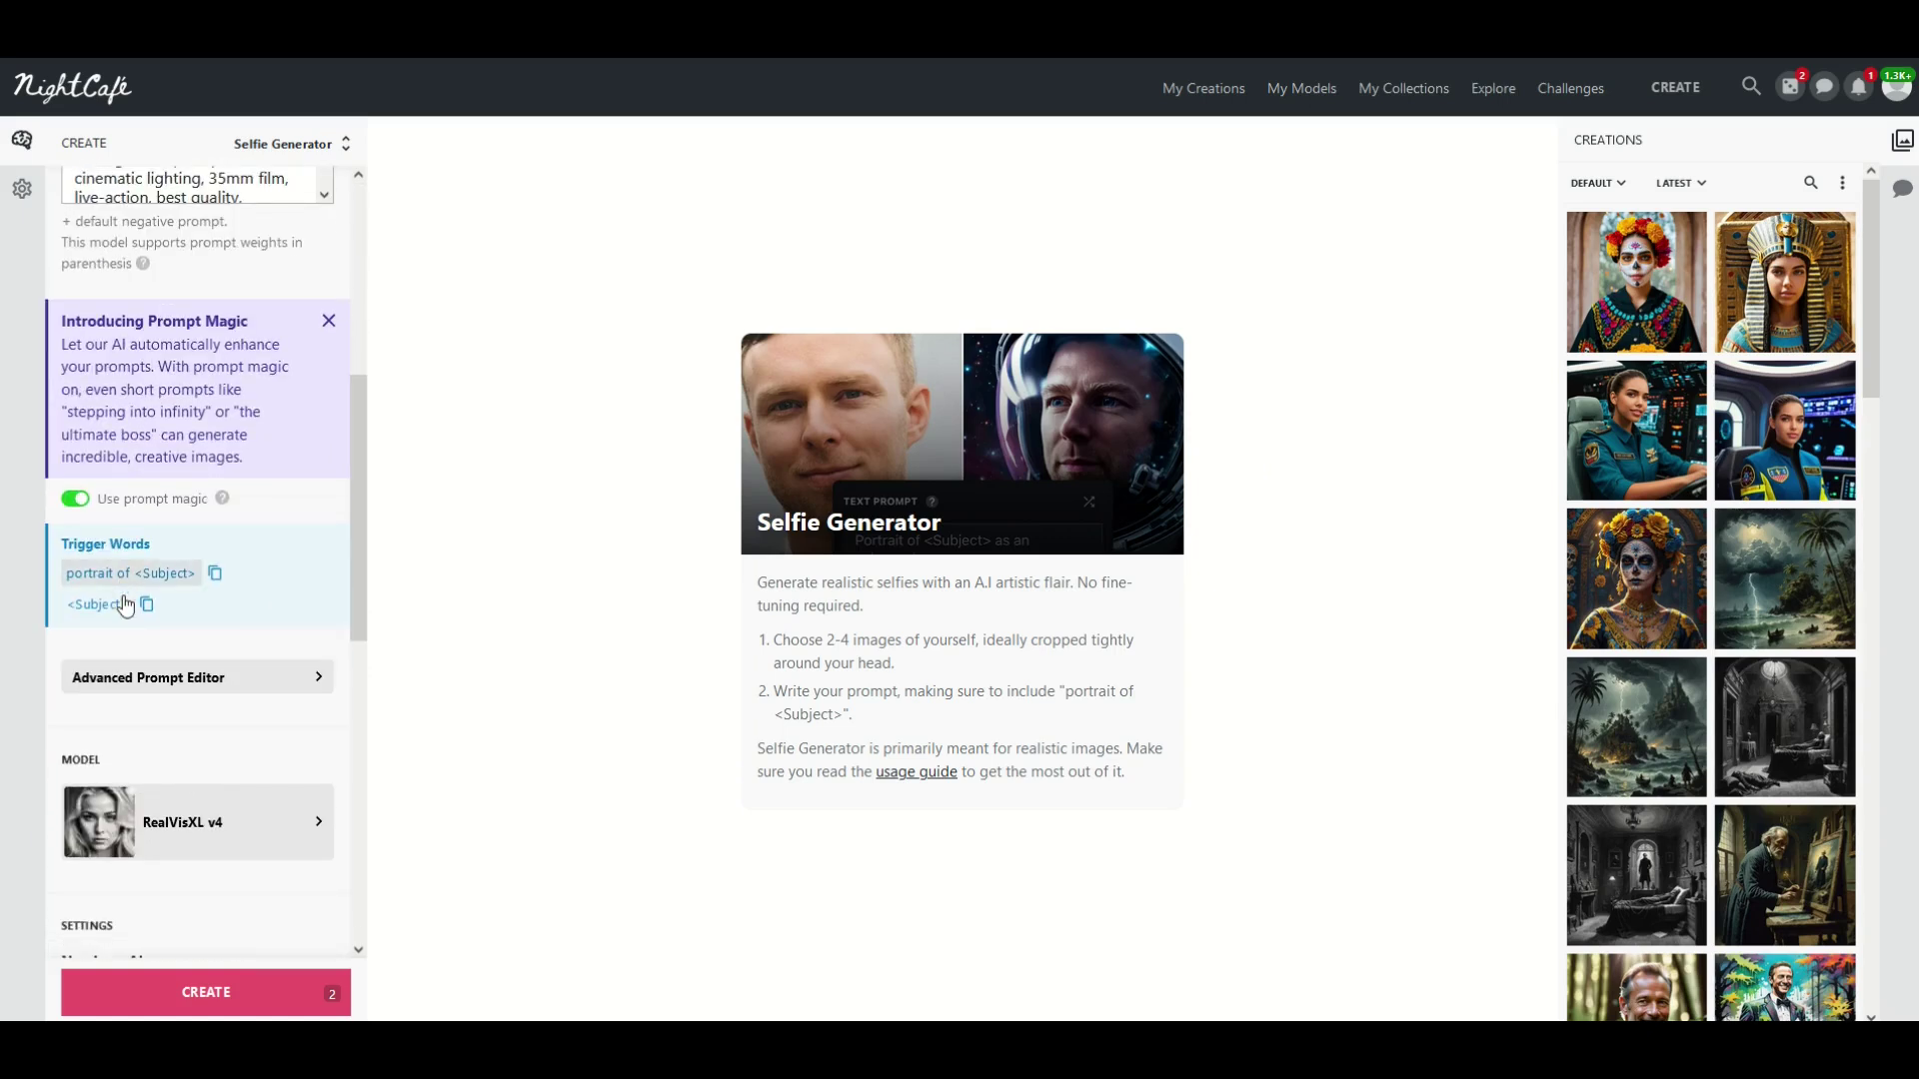
pyautogui.scroll(5, 121, 653)
pyautogui.click(105, 565)
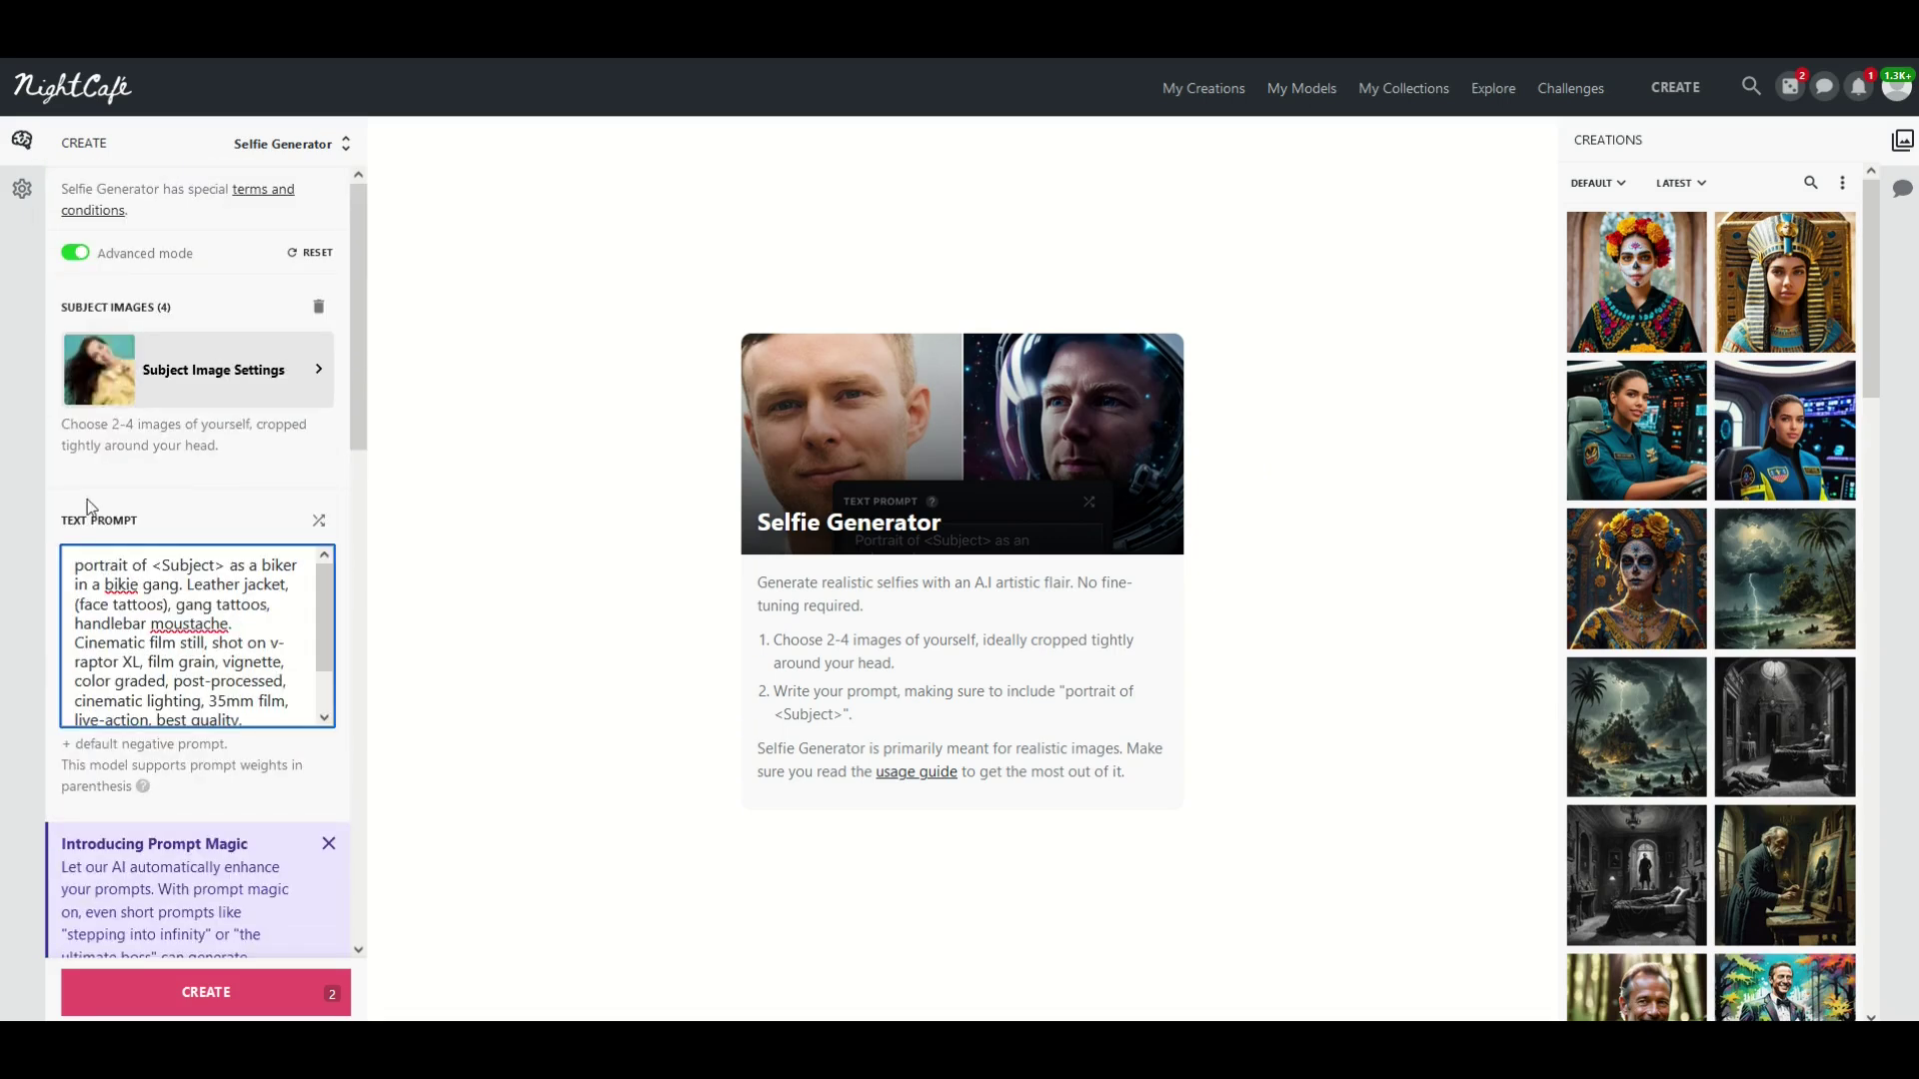
pyautogui.hotkey('ctrl', 'a')
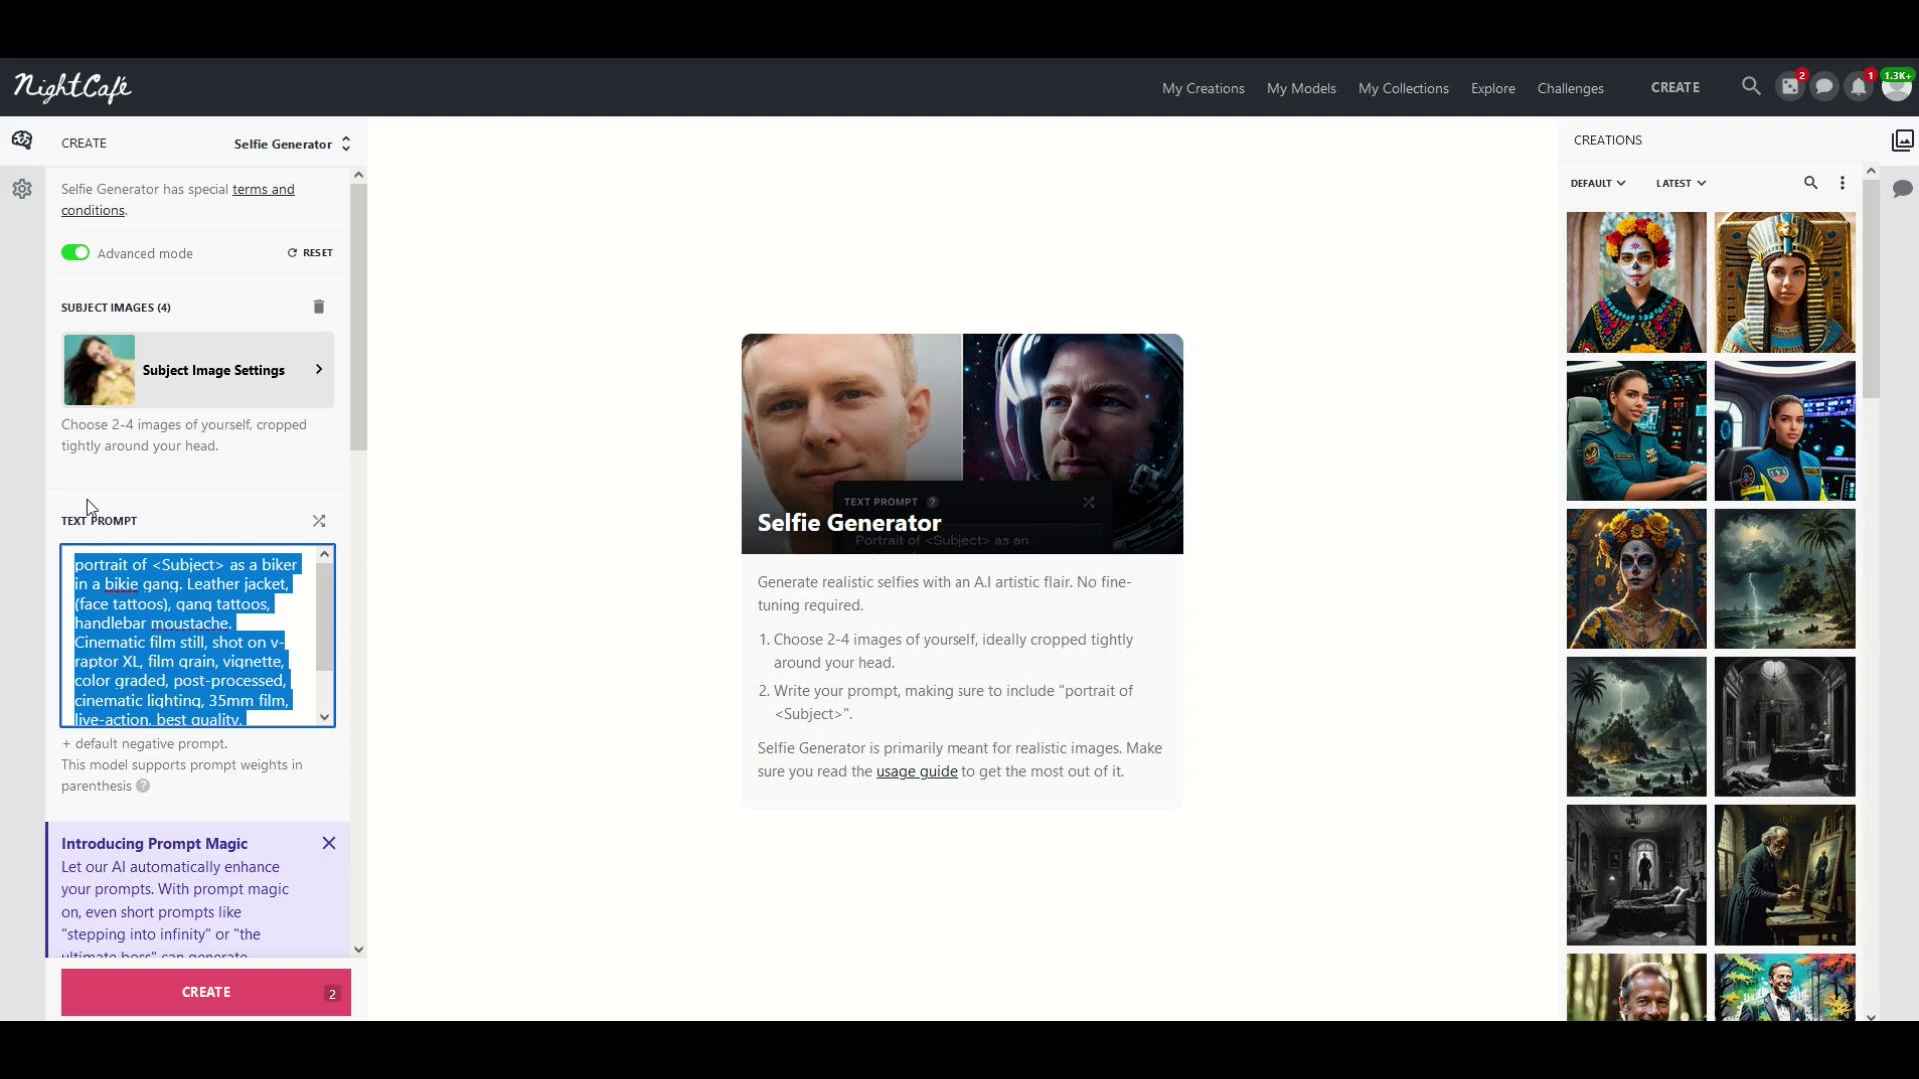
pyautogui.write('medieval princess')
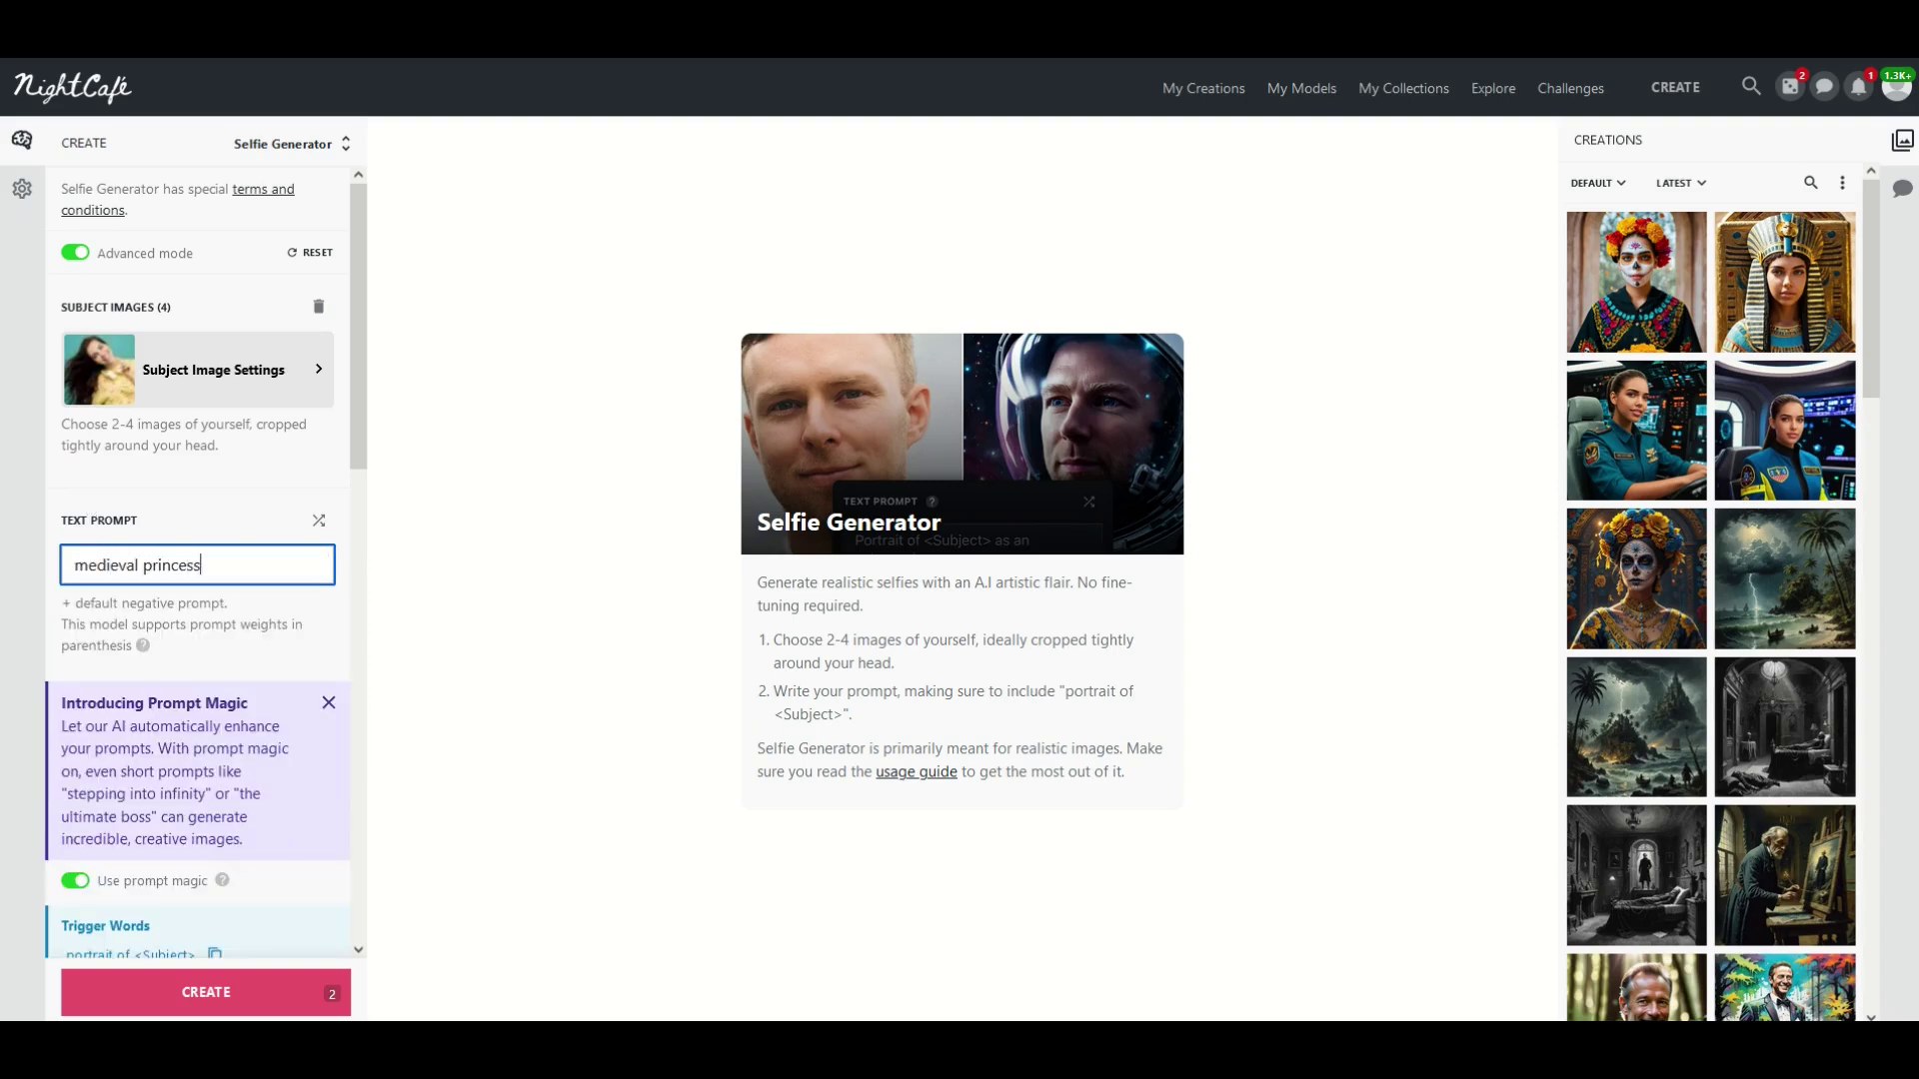
# Step: Switch the model from RealVisXL v4 to Juggernaut XL v8
pyautogui.scroll(-6, 94, 560)
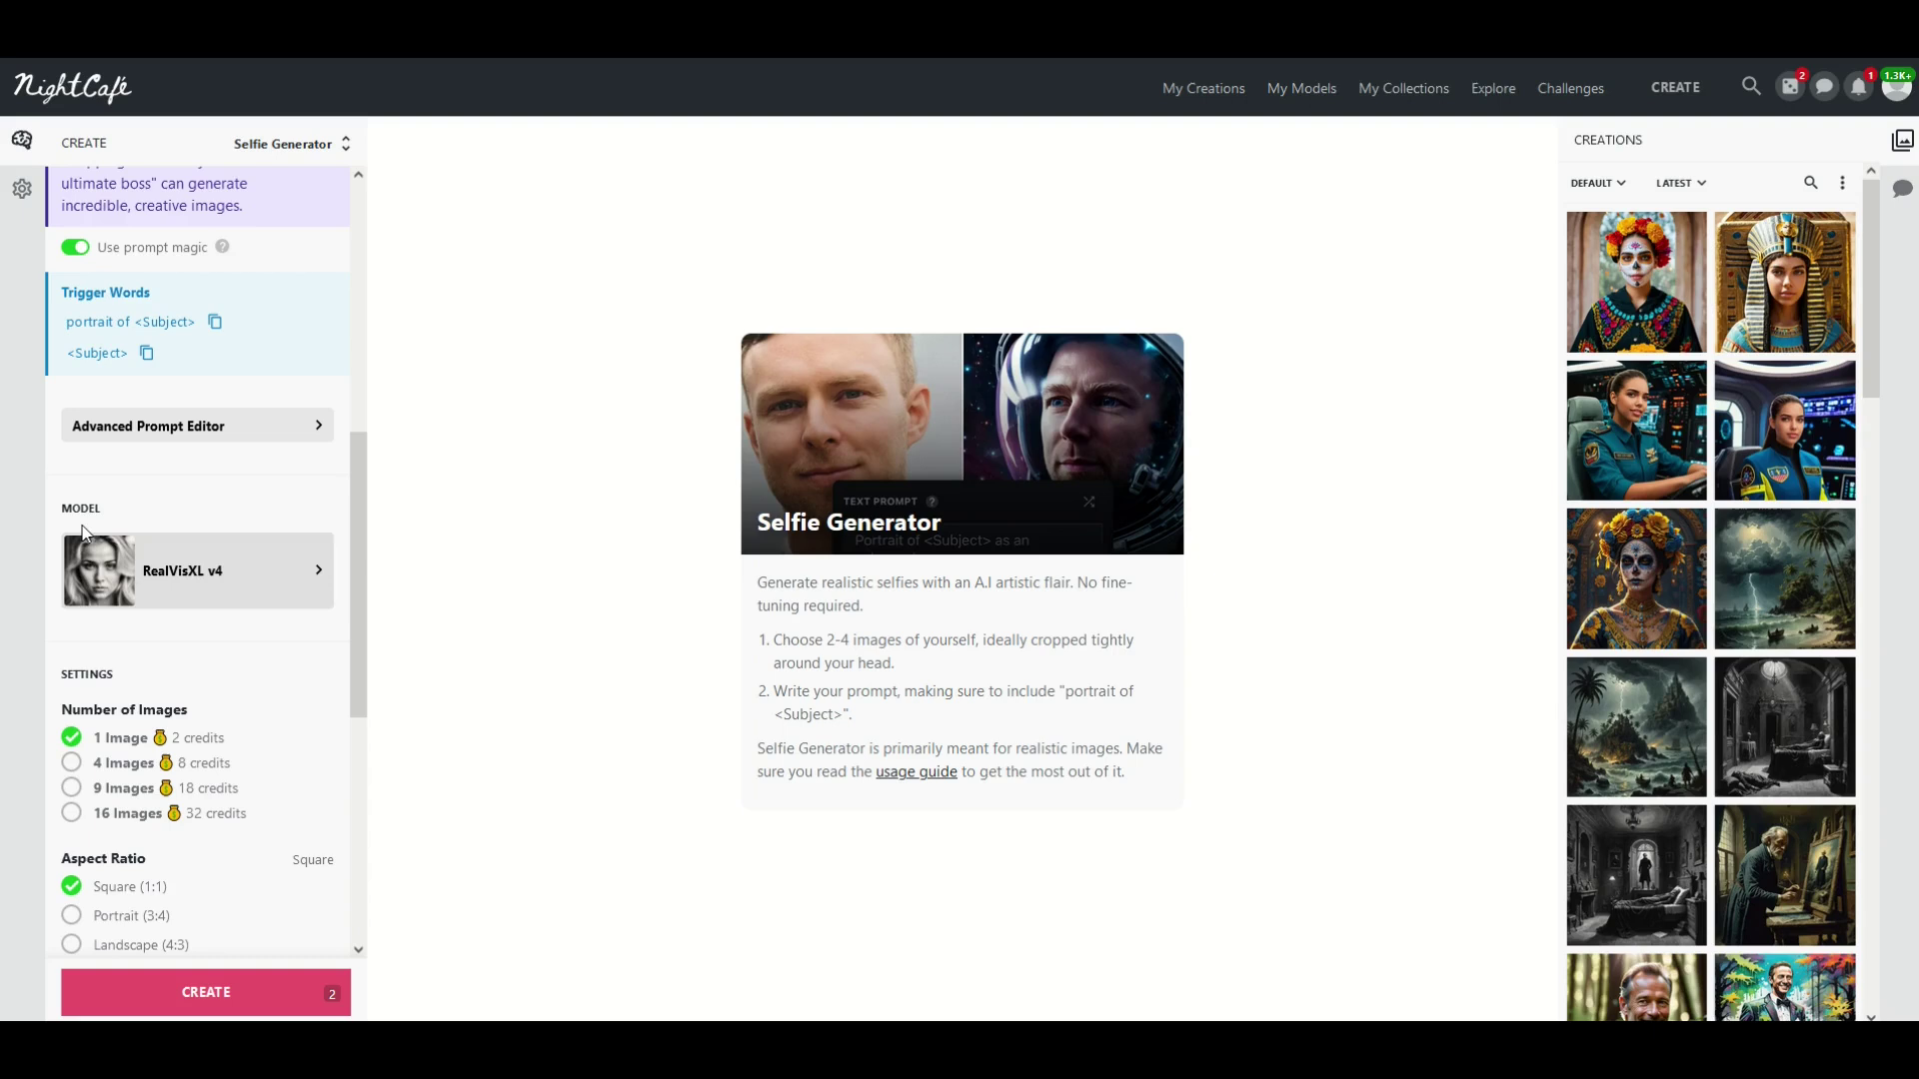
pyautogui.click(97, 562)
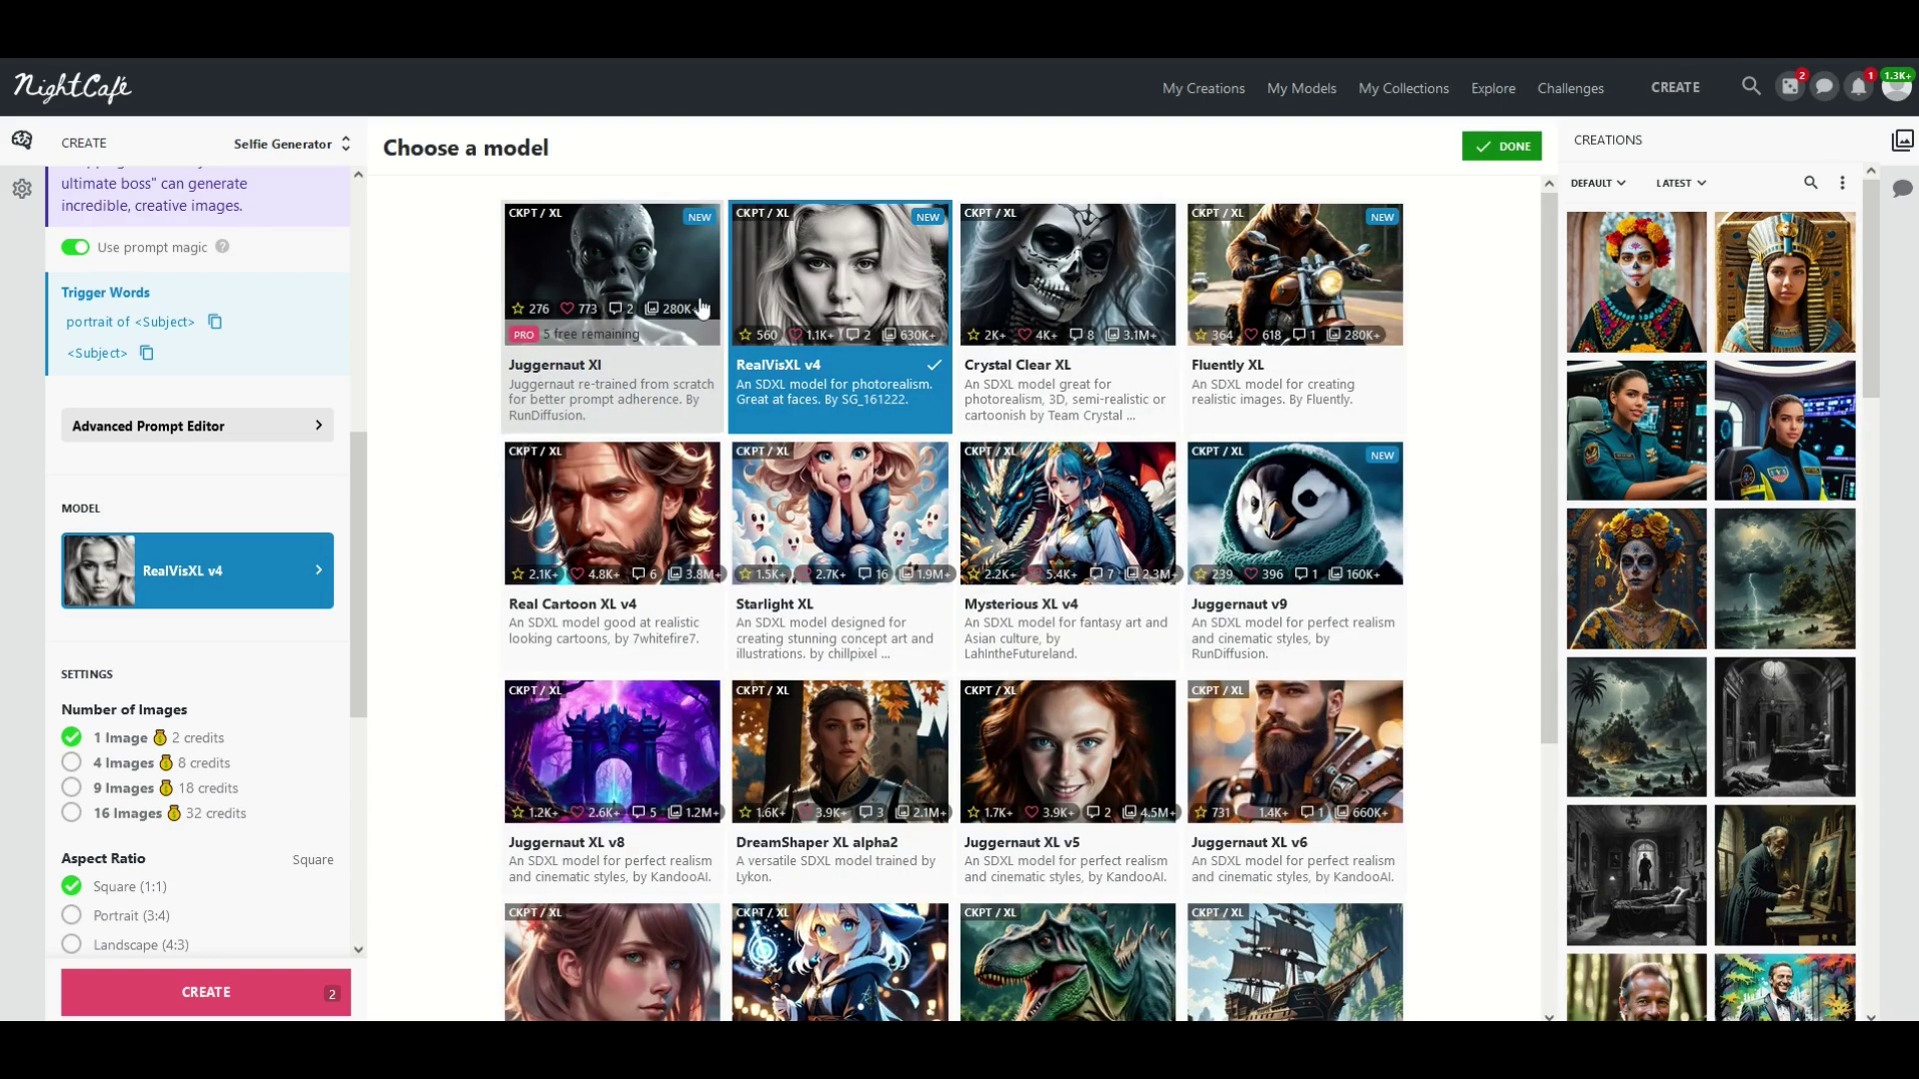
pyautogui.scroll(-4, 680, 450)
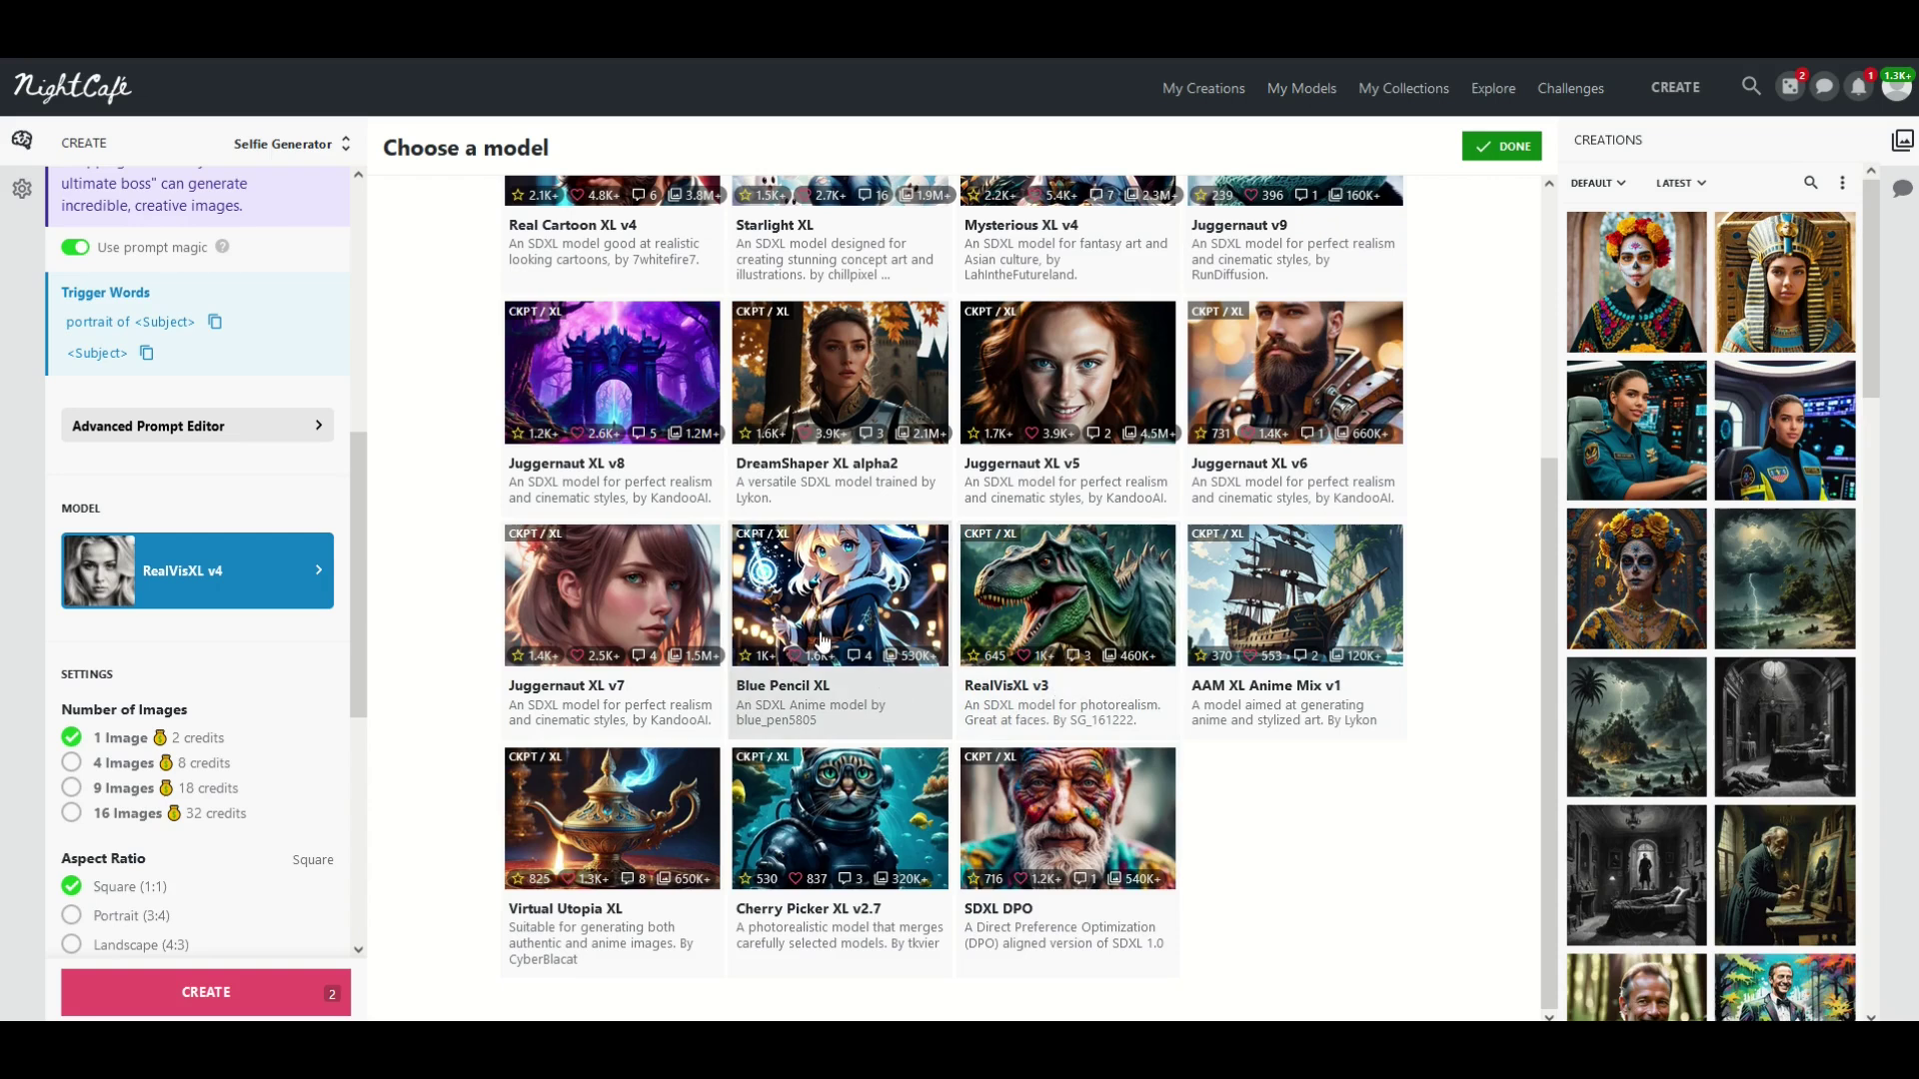
pyautogui.scroll(3, 637, 683)
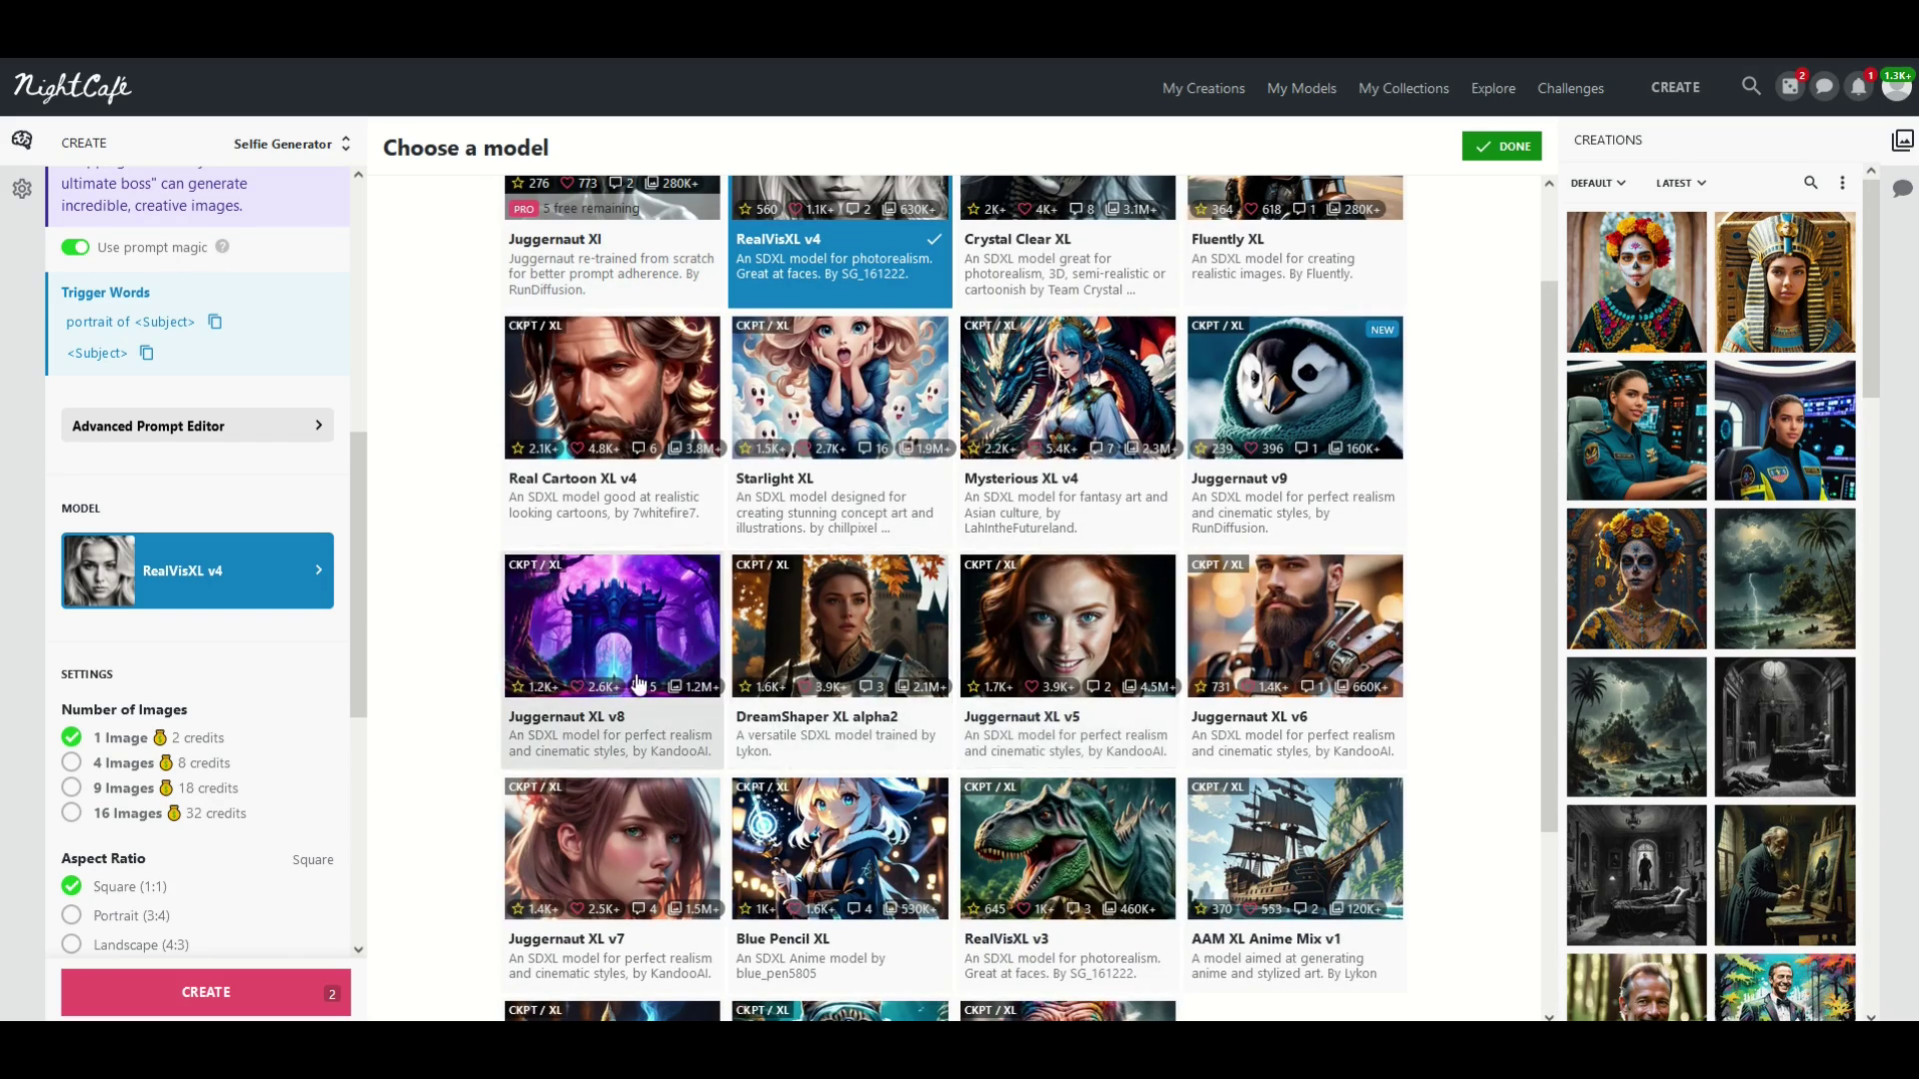
pyautogui.click(590, 650)
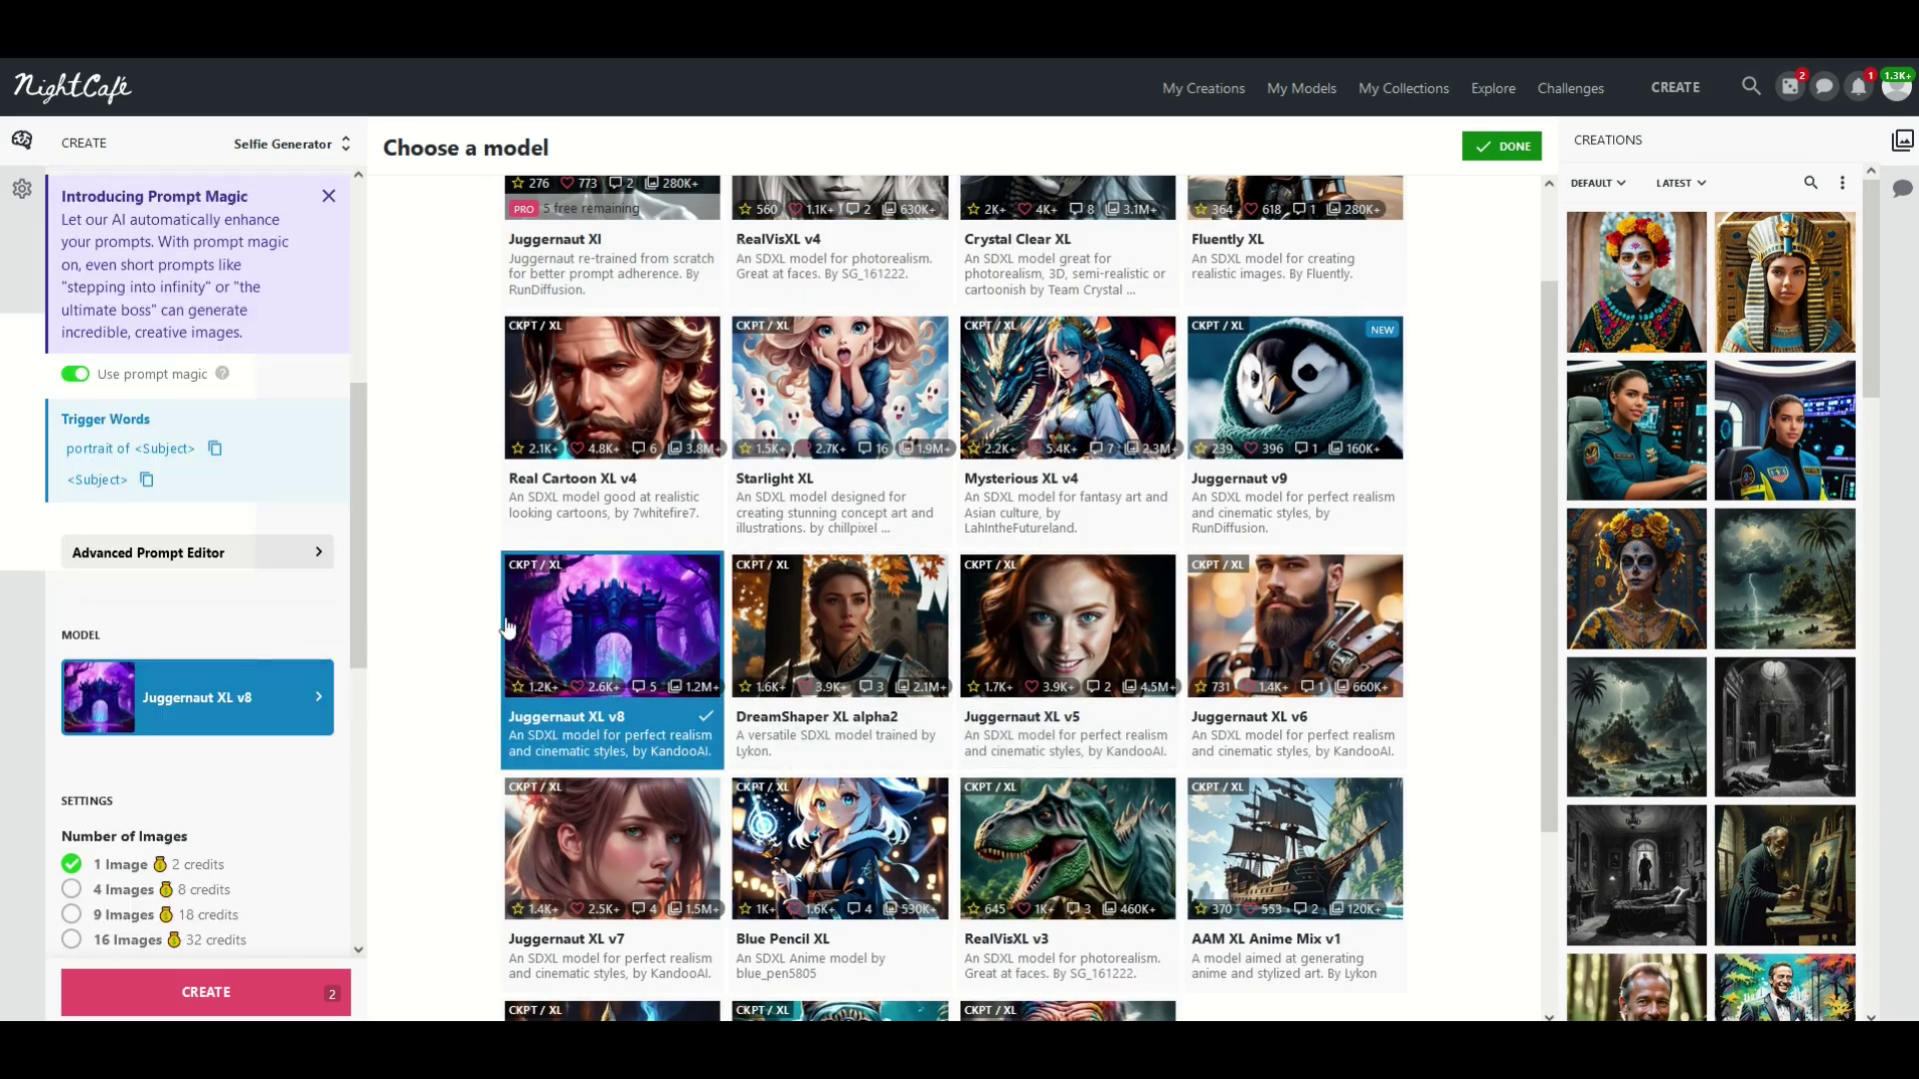
pyautogui.scroll(-1, 180, 599)
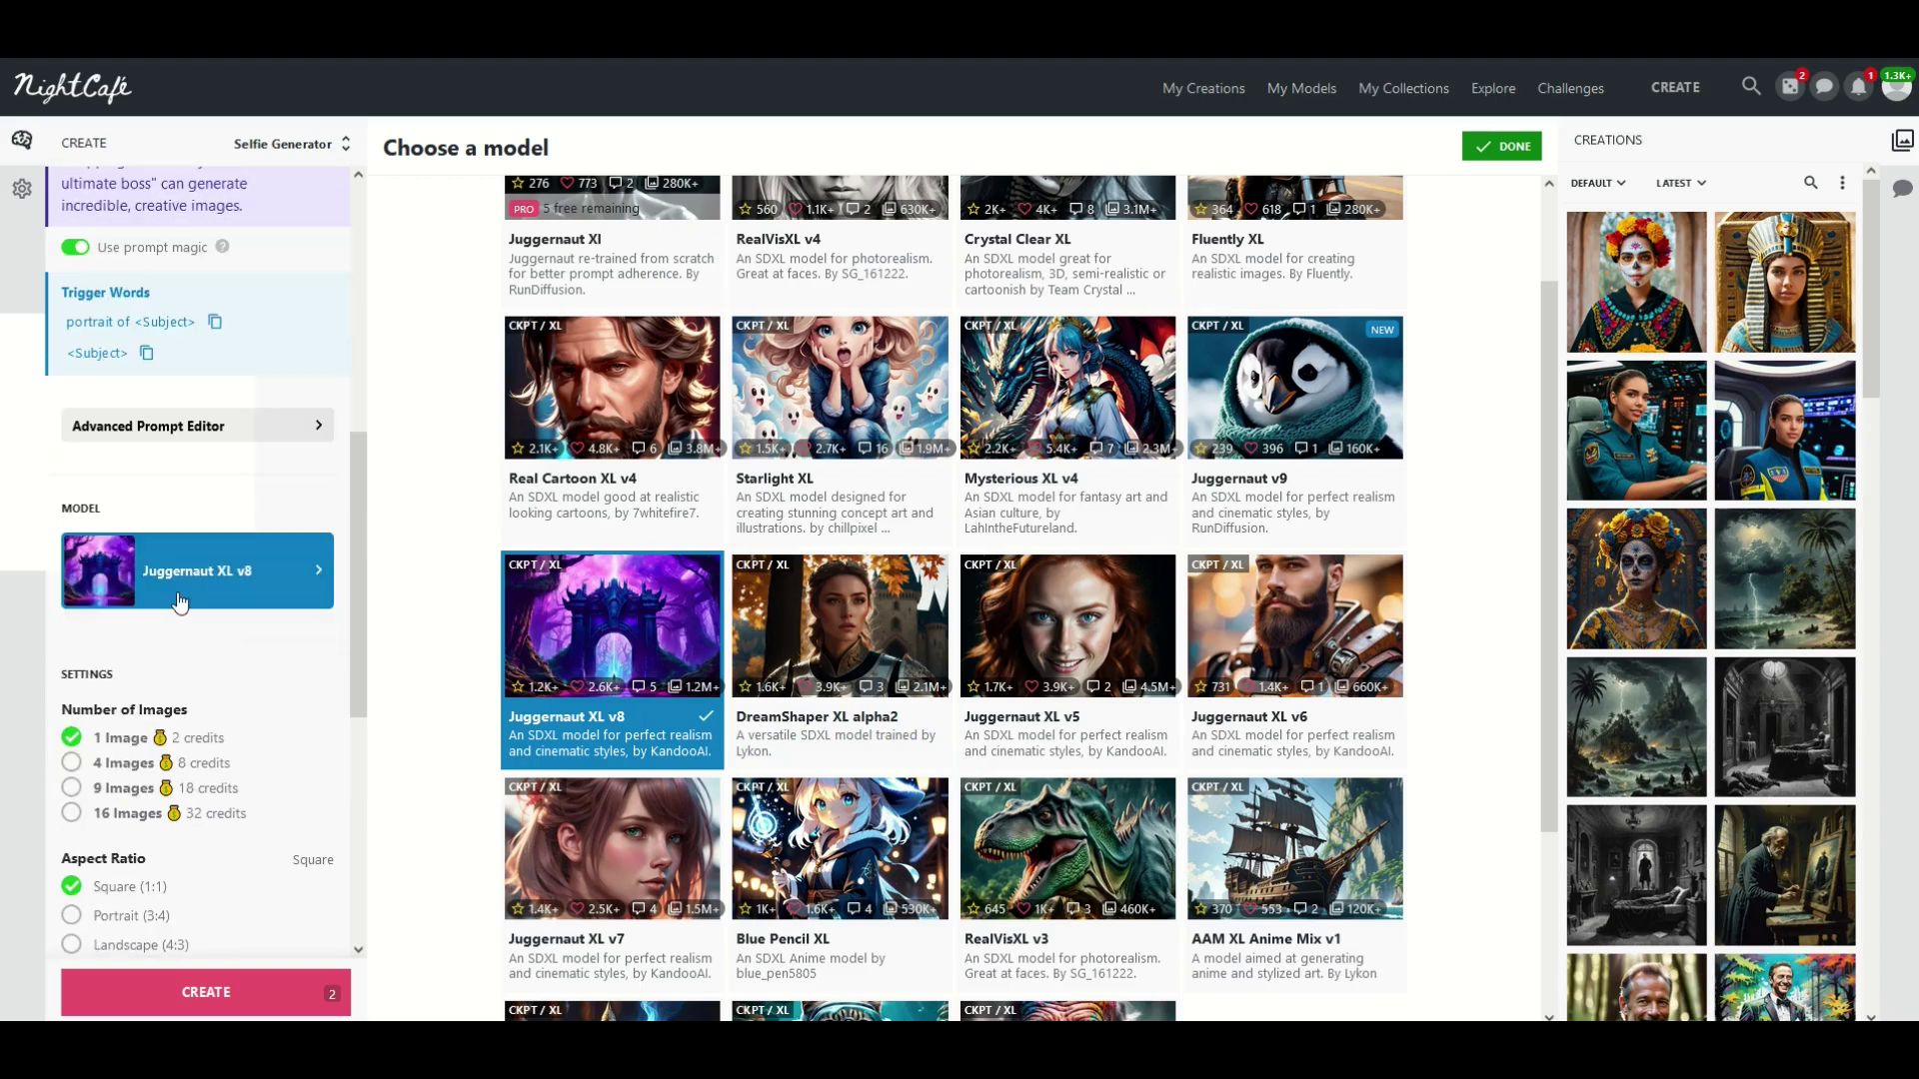
pyautogui.scroll(-1, 179, 600)
# Step: Generate the medieval princess portrait with Juggernaut XL v8
pyautogui.click(195, 992)
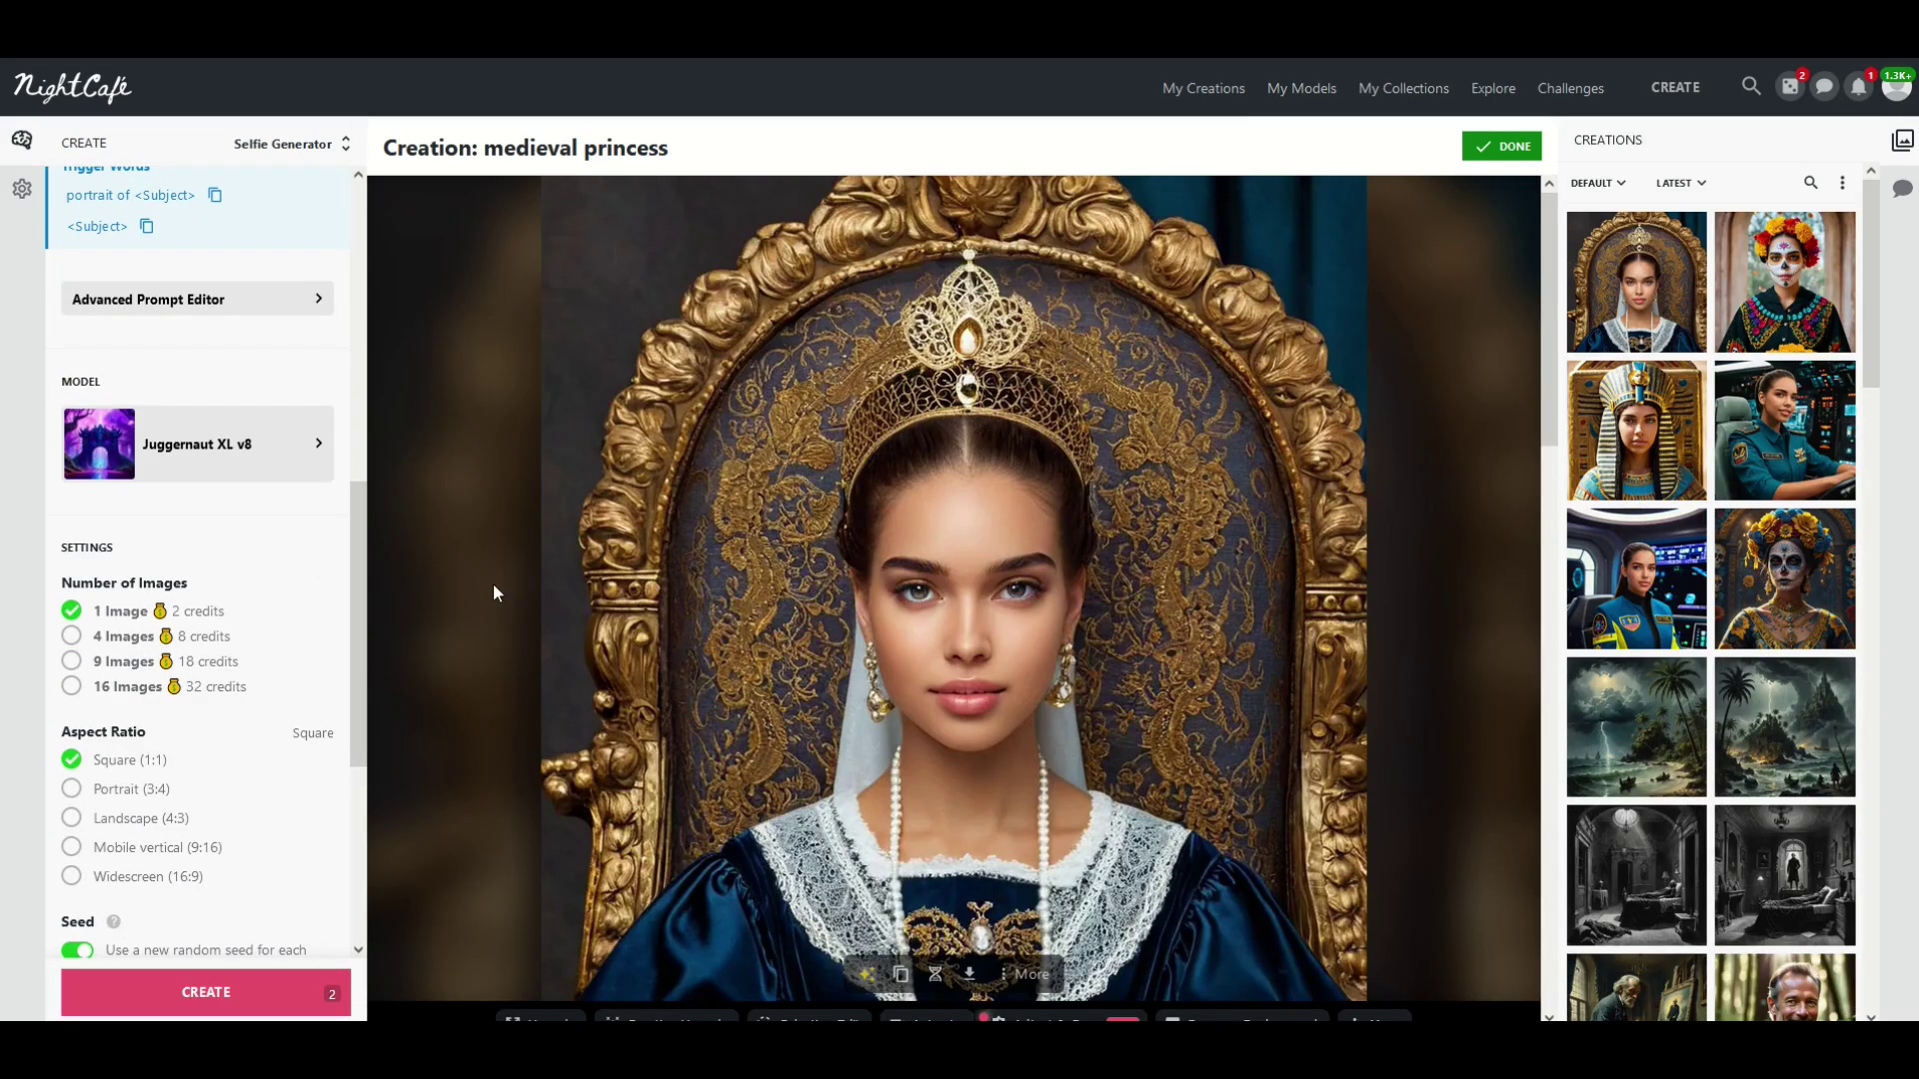
pyautogui.scroll(6, 110, 440)
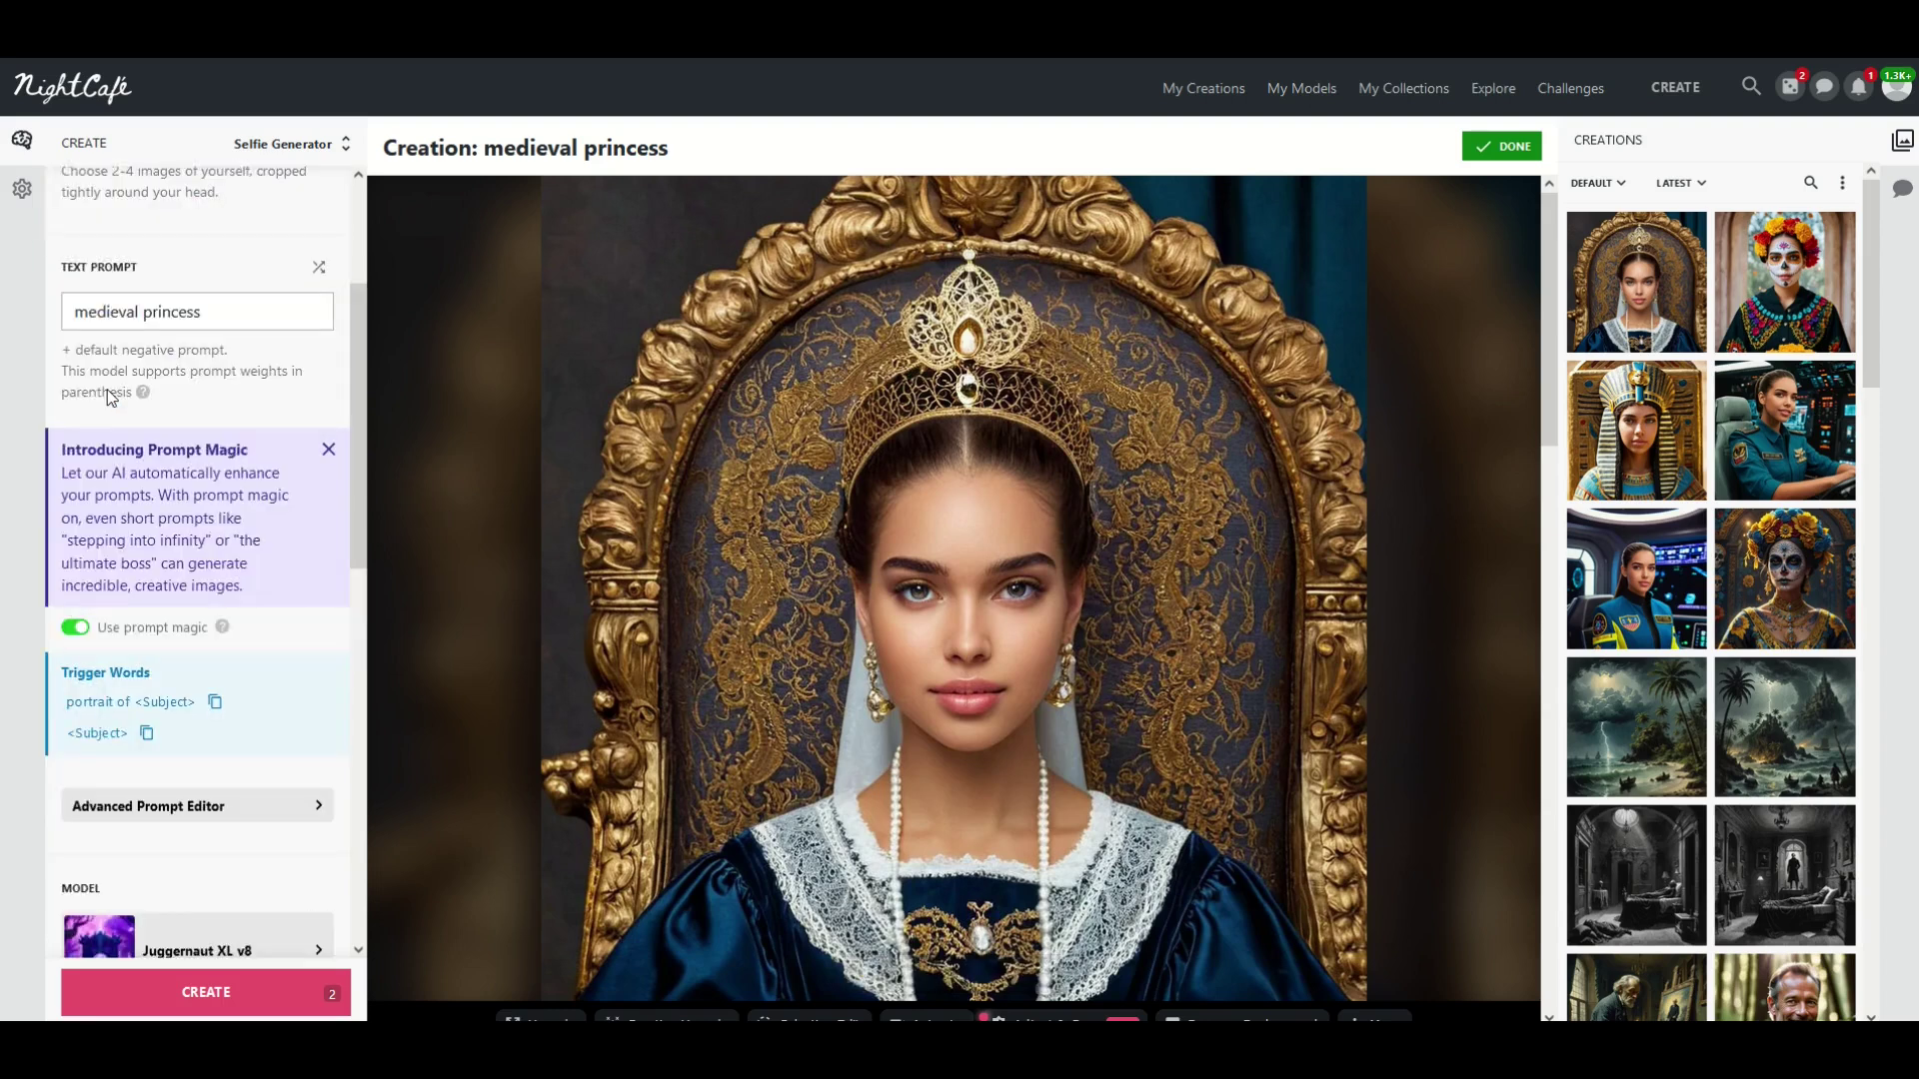
pyautogui.scroll(-2, 110, 389)
pyautogui.scroll(2, 88, 524)
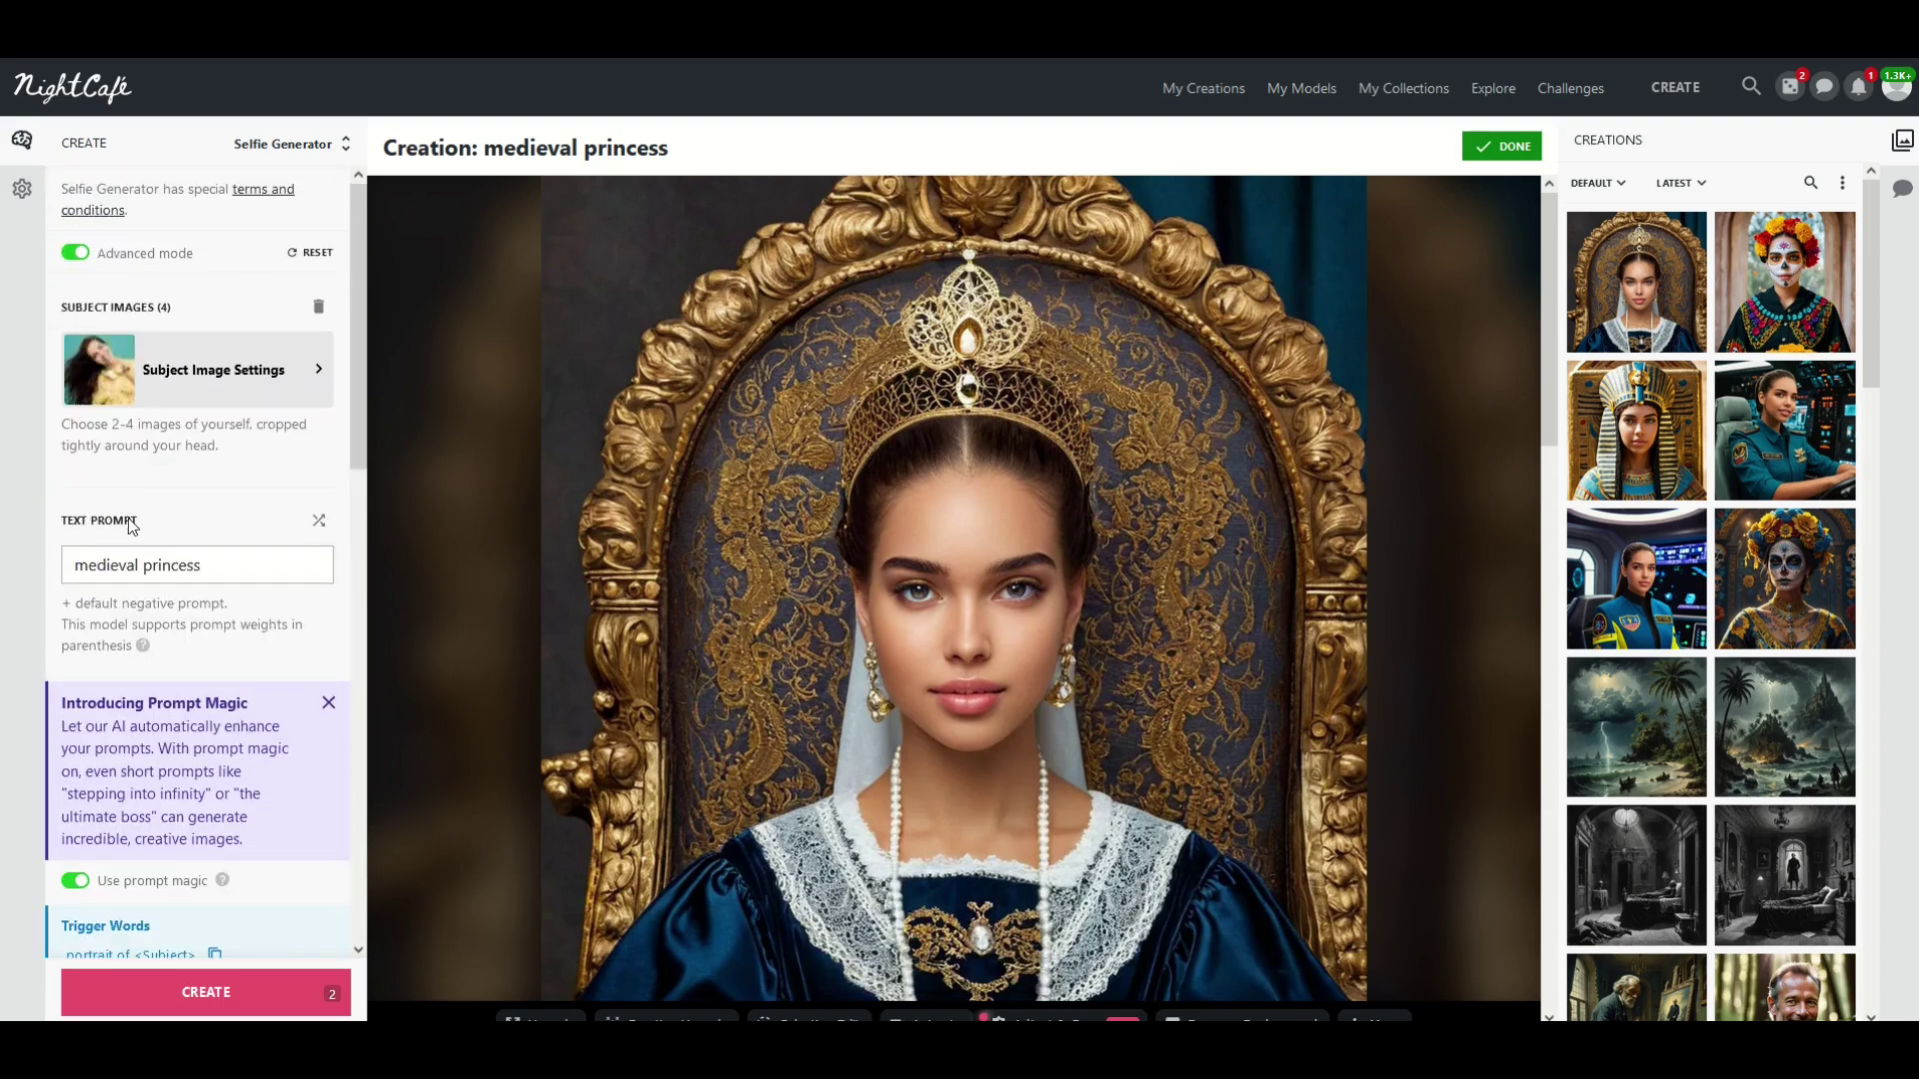
pyautogui.scroll(-6, 133, 527)
# Step: Switch the model to Starlight XL, generate a second princess, and view the navy-dress one
pyautogui.click(176, 481)
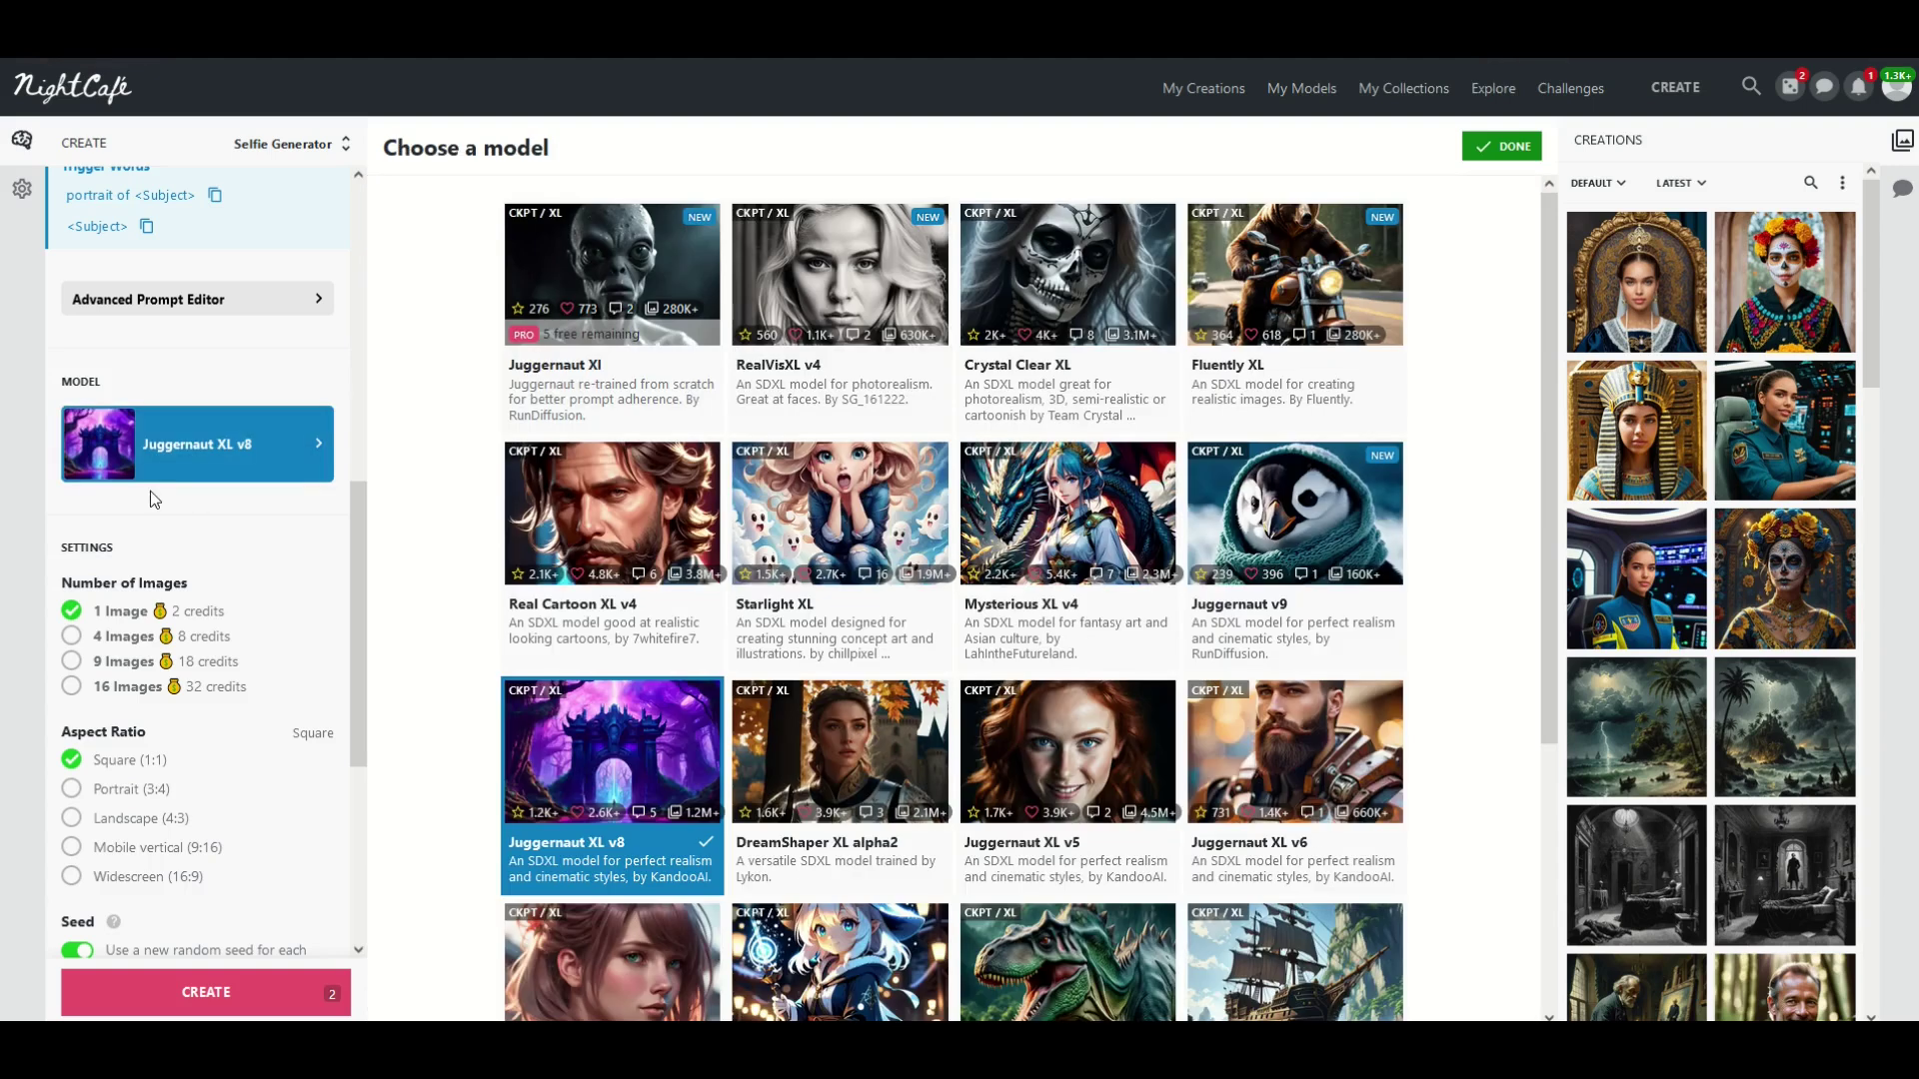
pyautogui.click(816, 529)
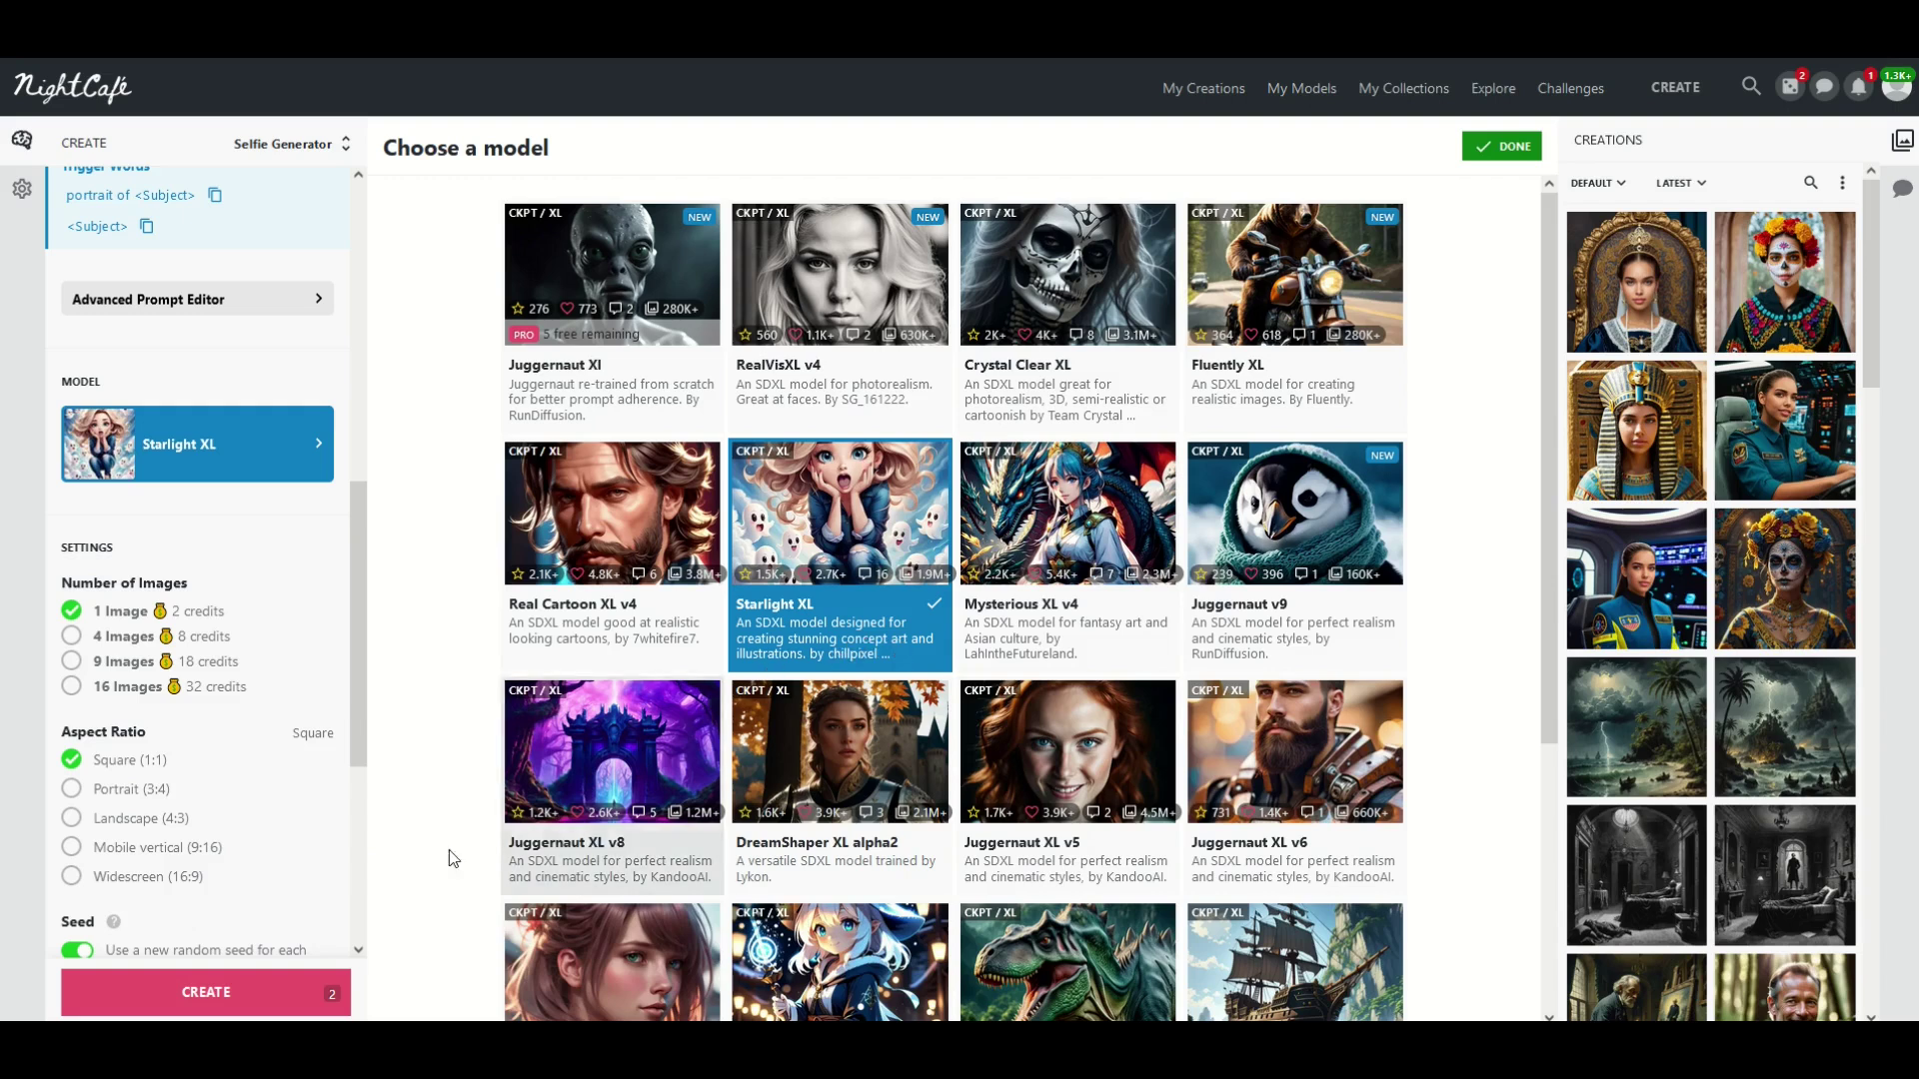
pyautogui.click(240, 993)
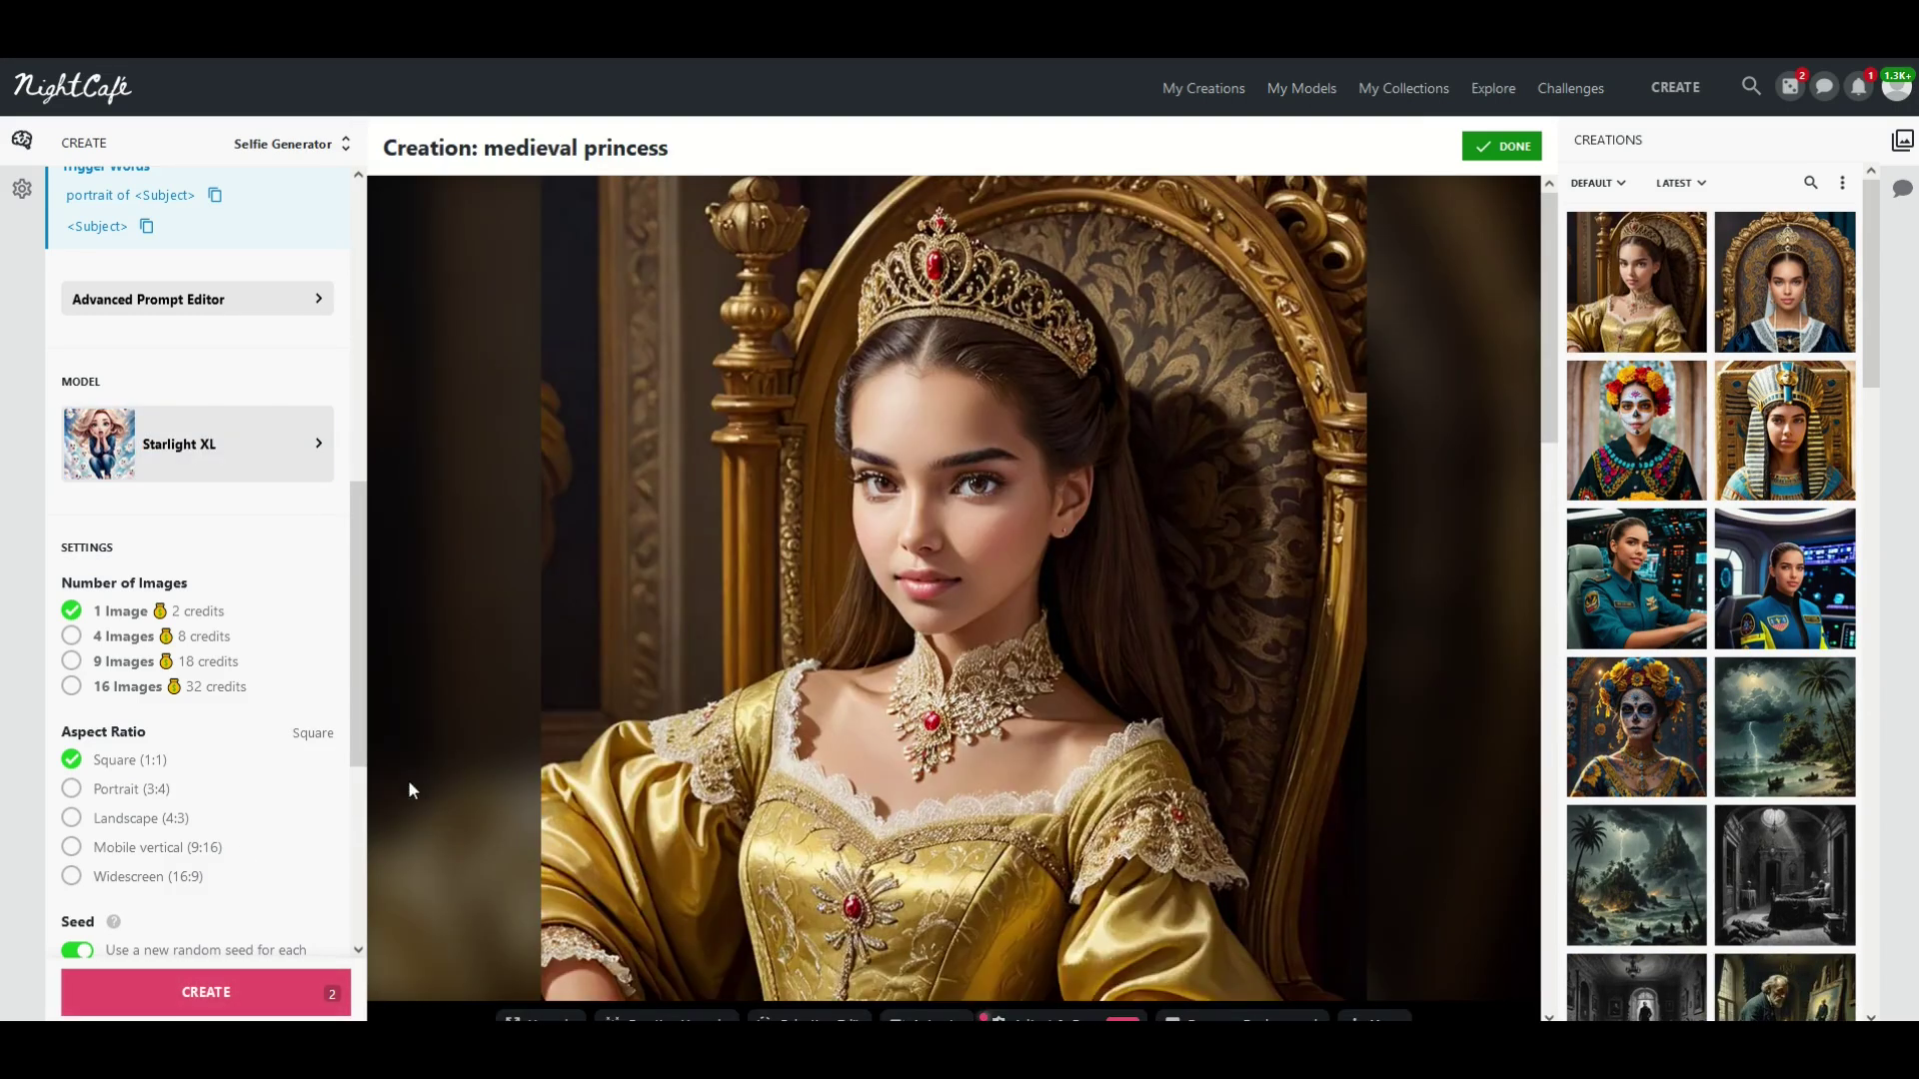
pyautogui.click(1764, 319)
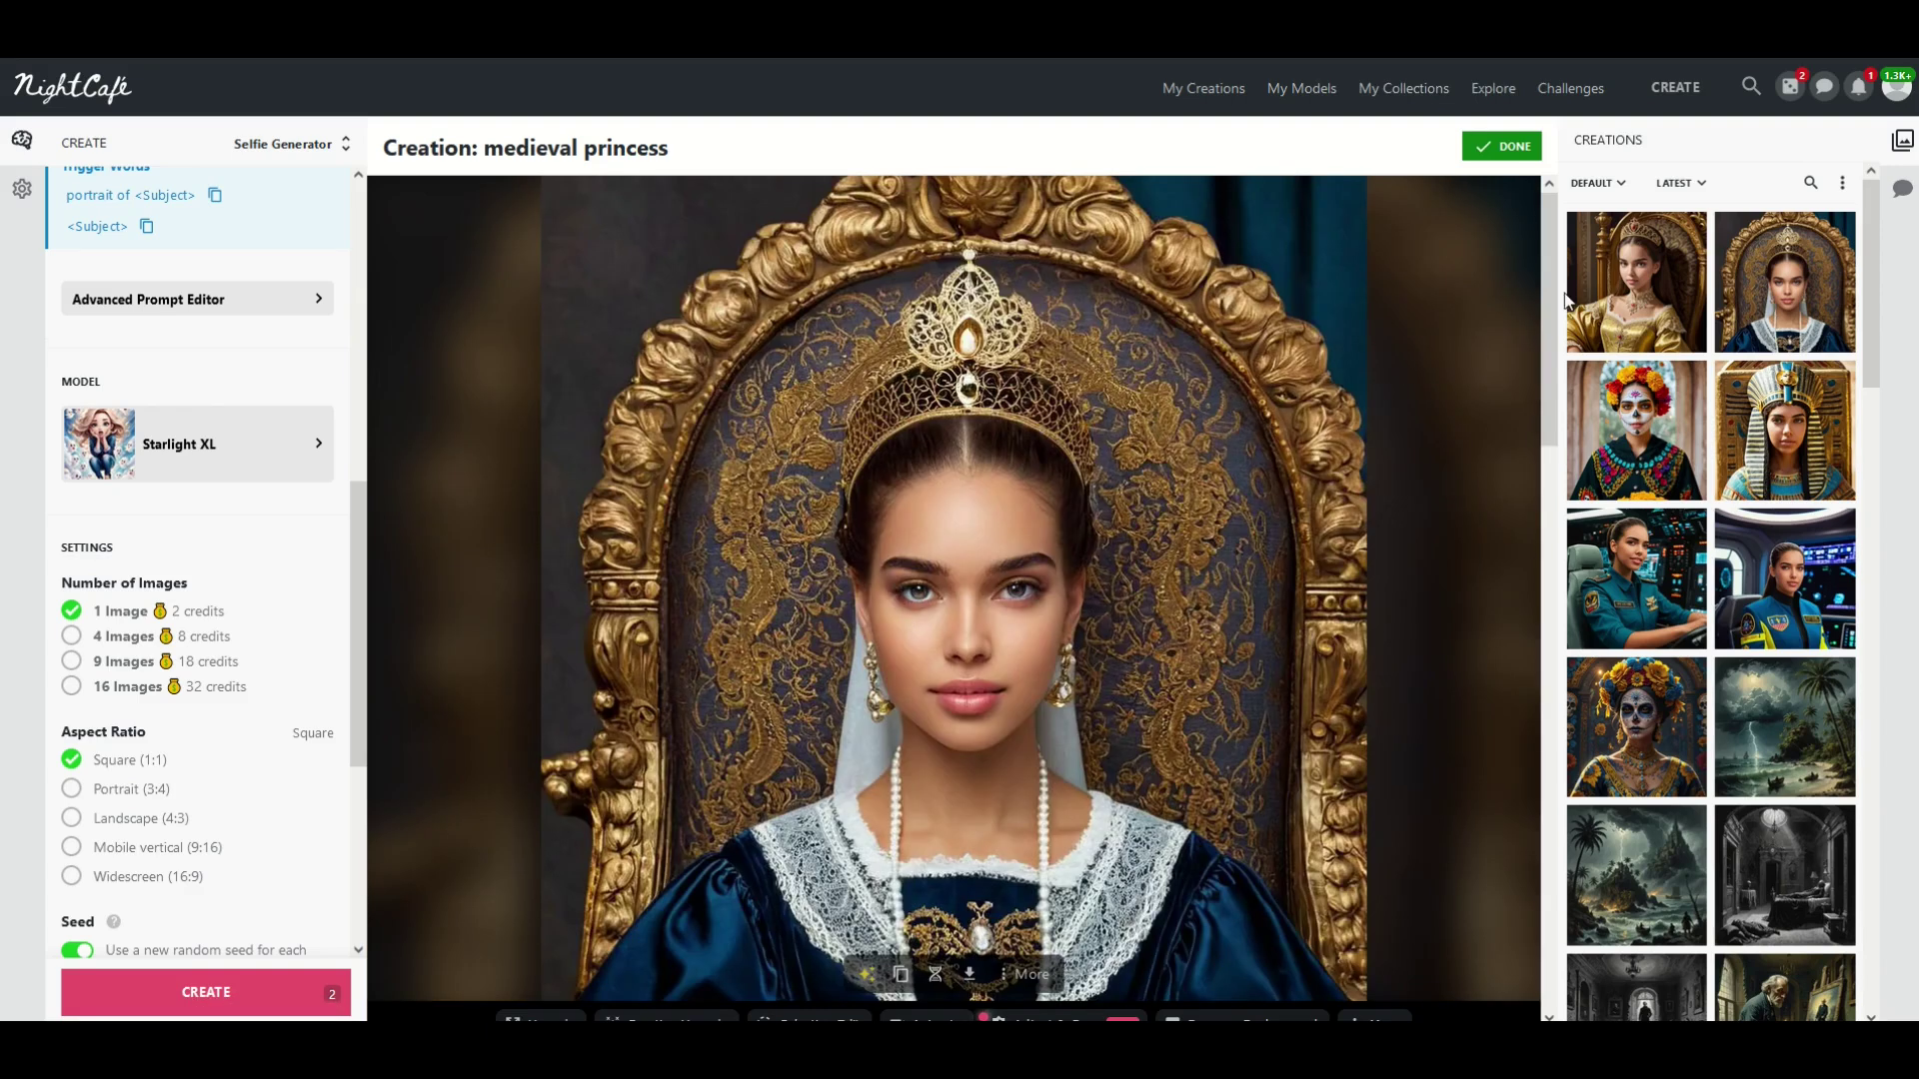
# Step: Show the gold-dress princess, claim today's 5 free daily credits, and close the inbox
pyautogui.click(1628, 310)
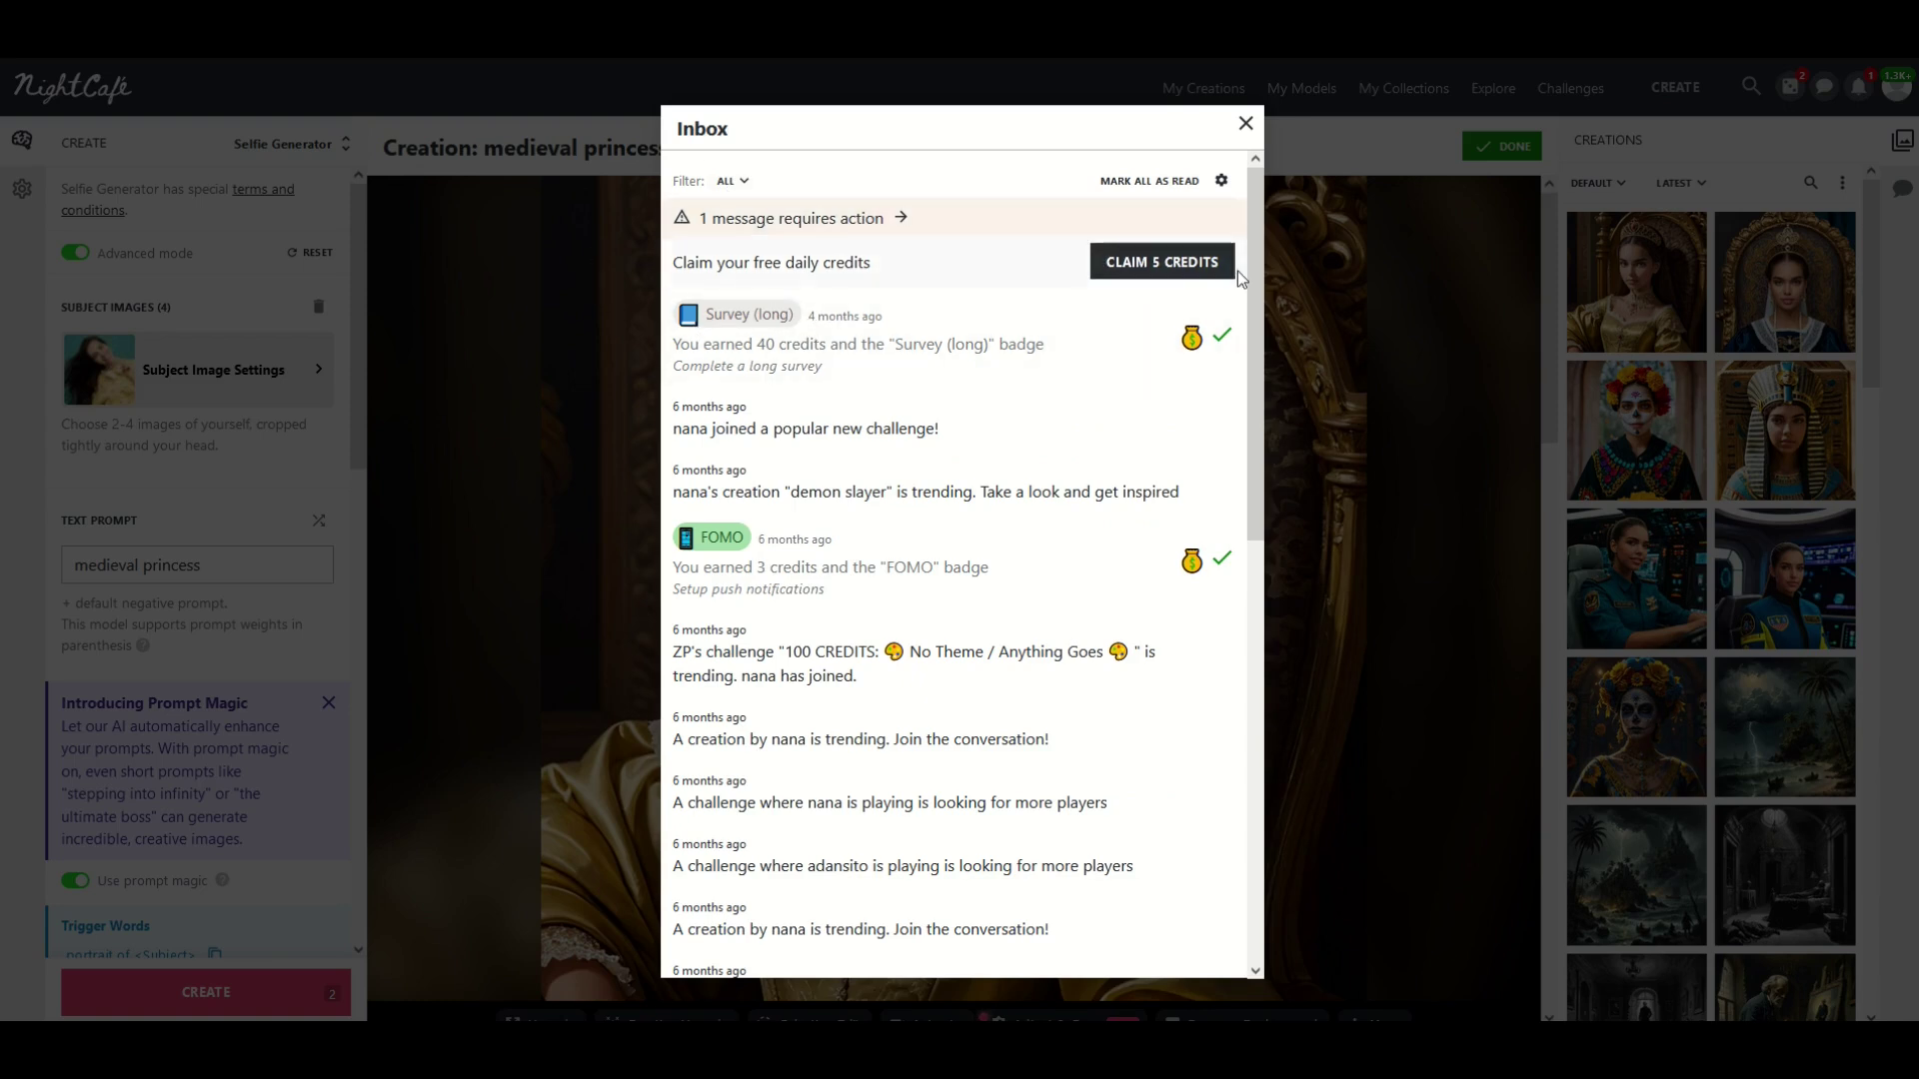
pyautogui.click(1161, 262)
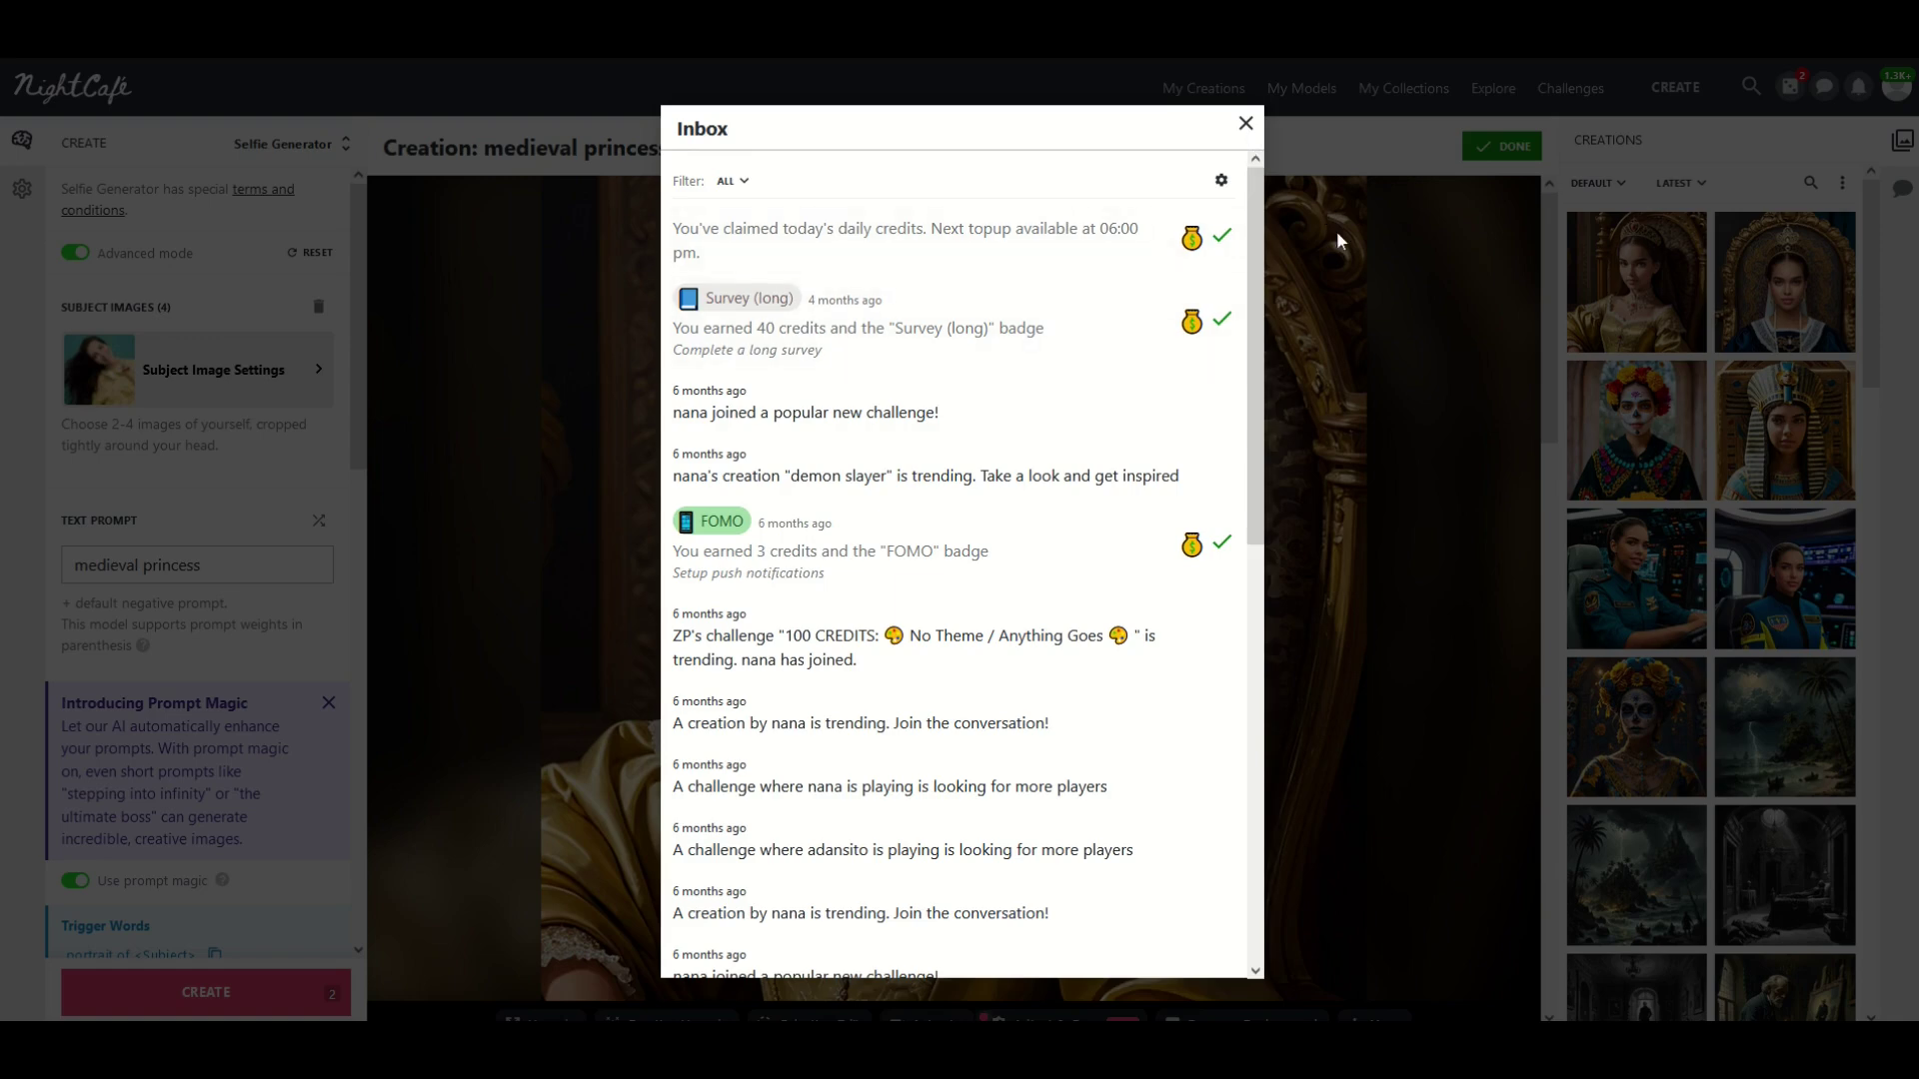
pyautogui.click(1245, 123)
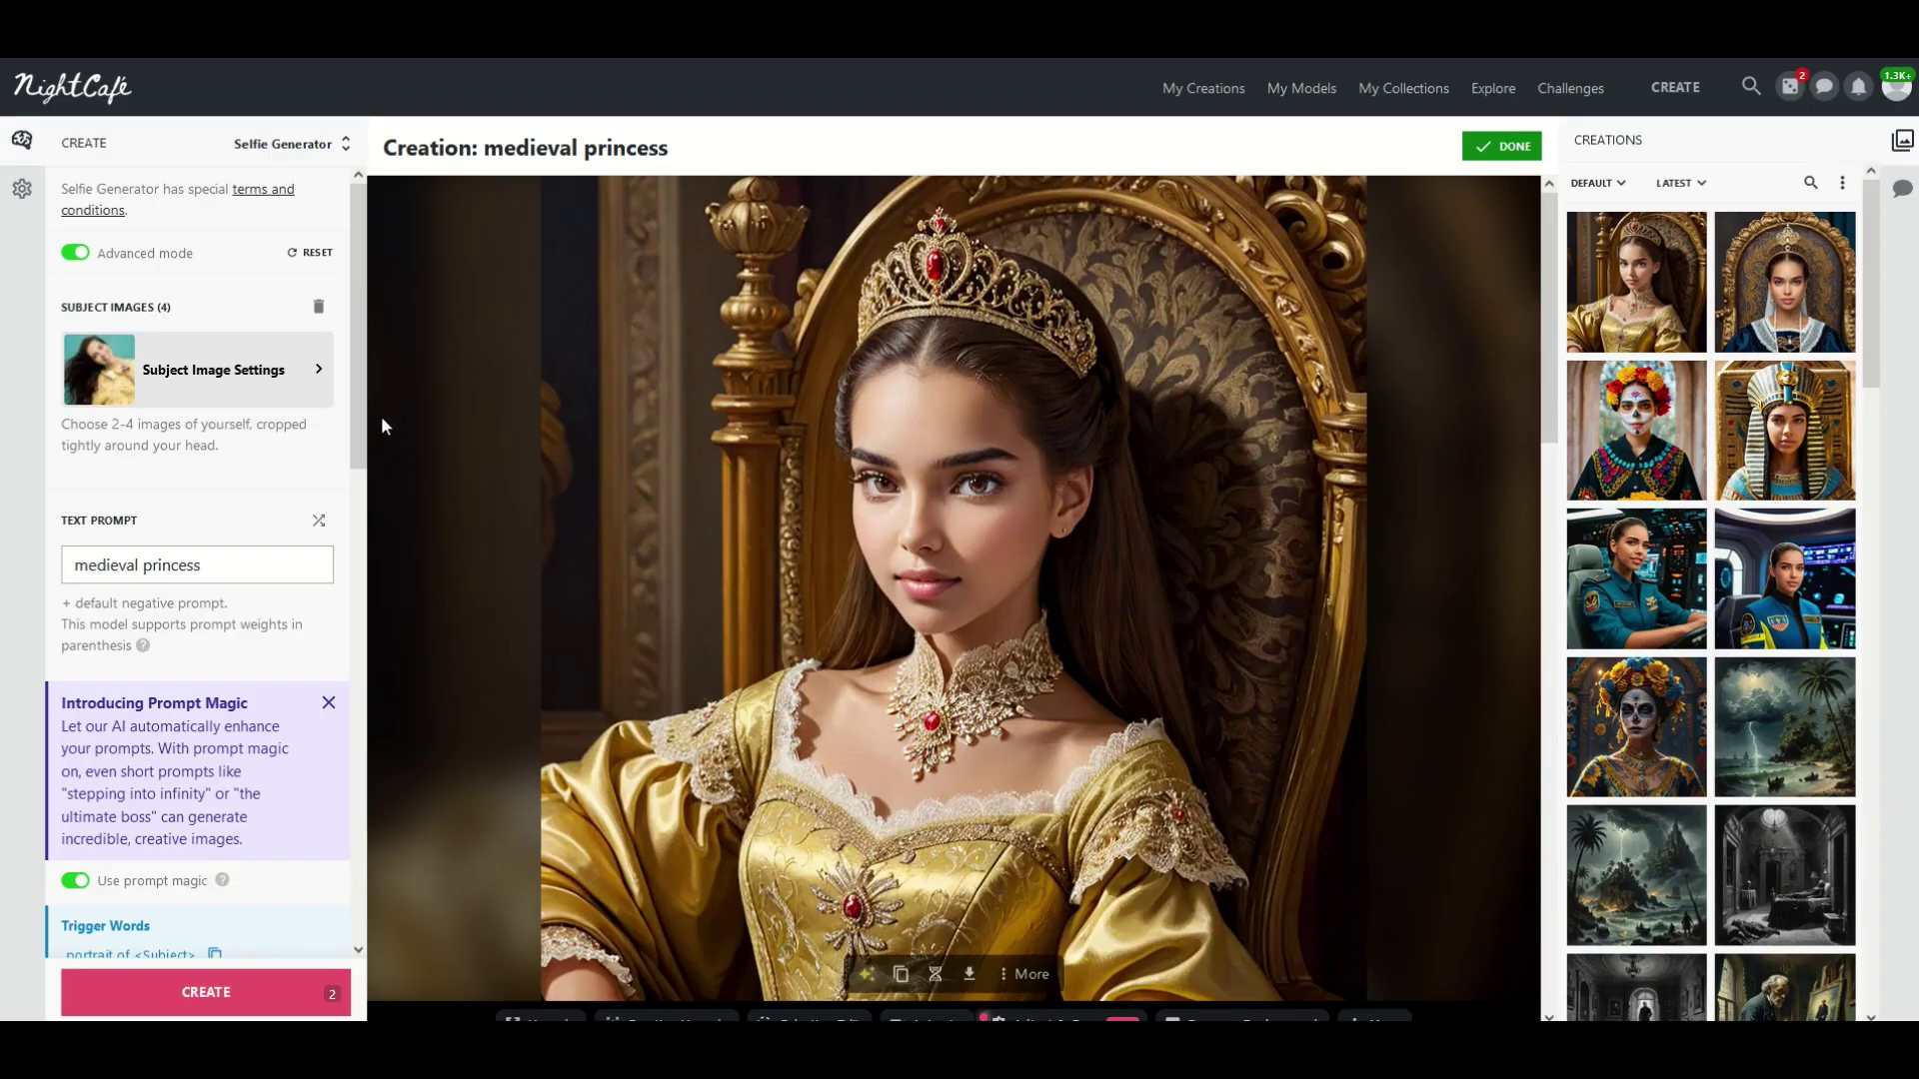
# Step: Bring up the creation-type chooser with Selfie Generator currently selected
pyautogui.click(268, 149)
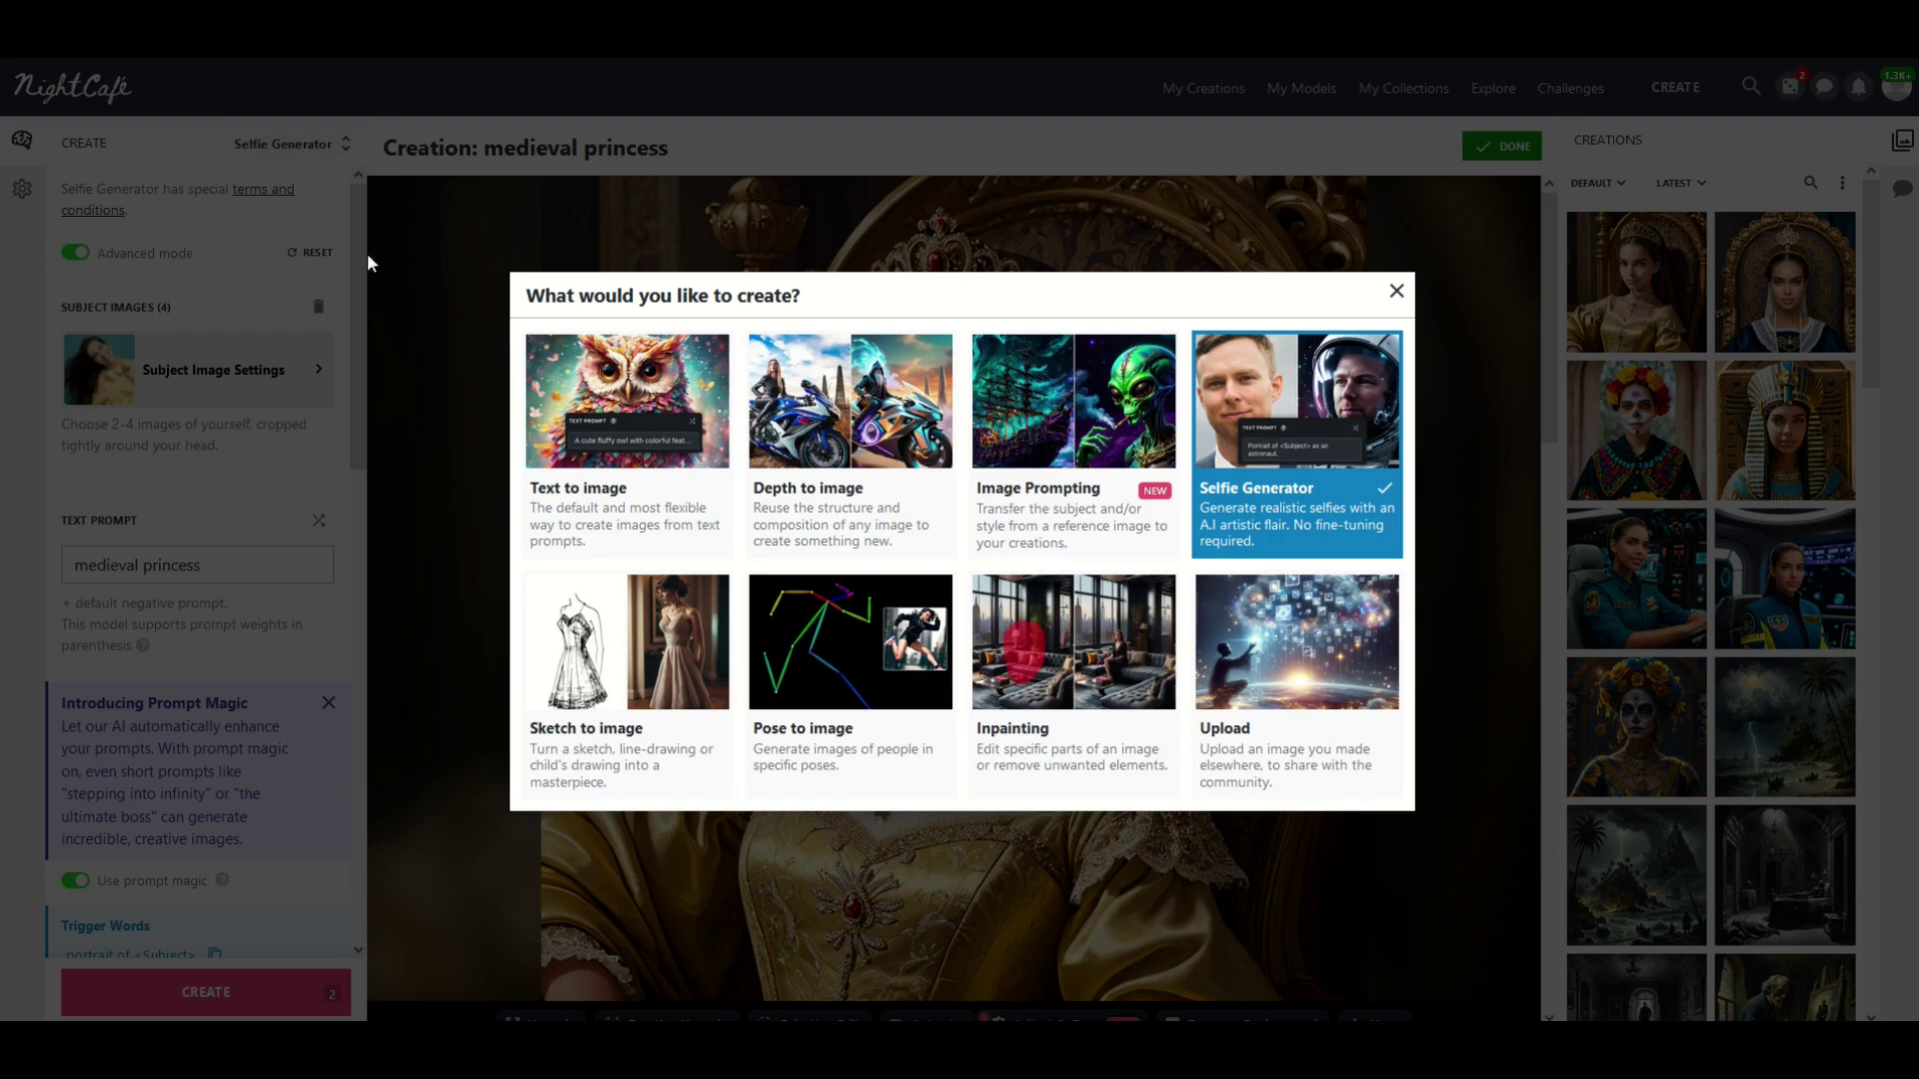